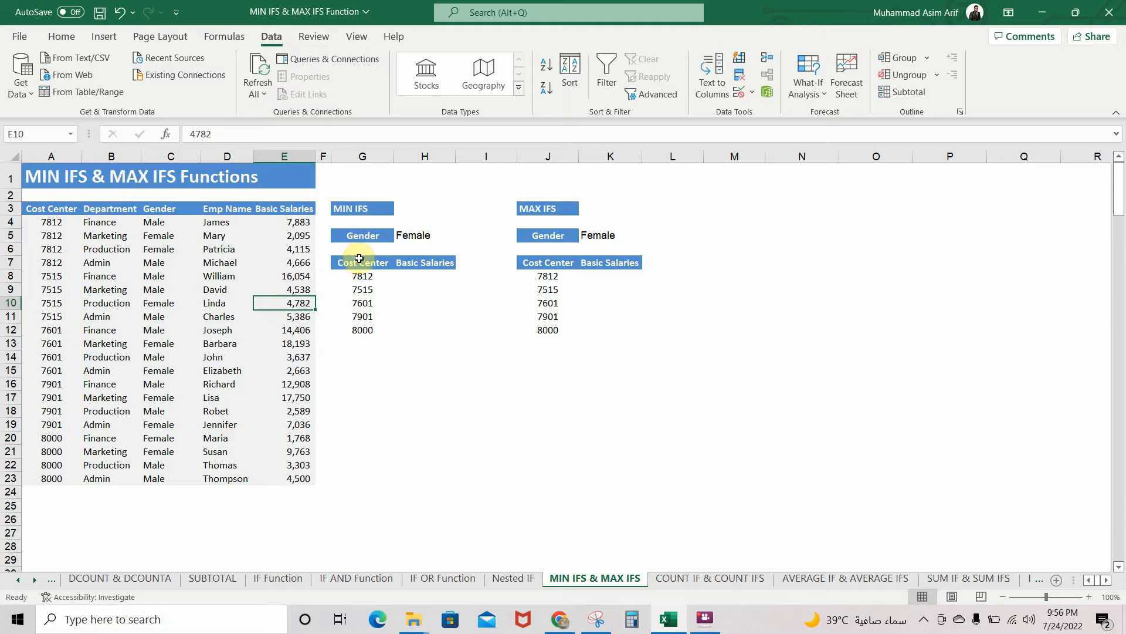
# - Start a MINIFS formula in H8 with the basic salaries $E$4:$E$23 as the absolute minimum range
pyautogui.click(425, 276)
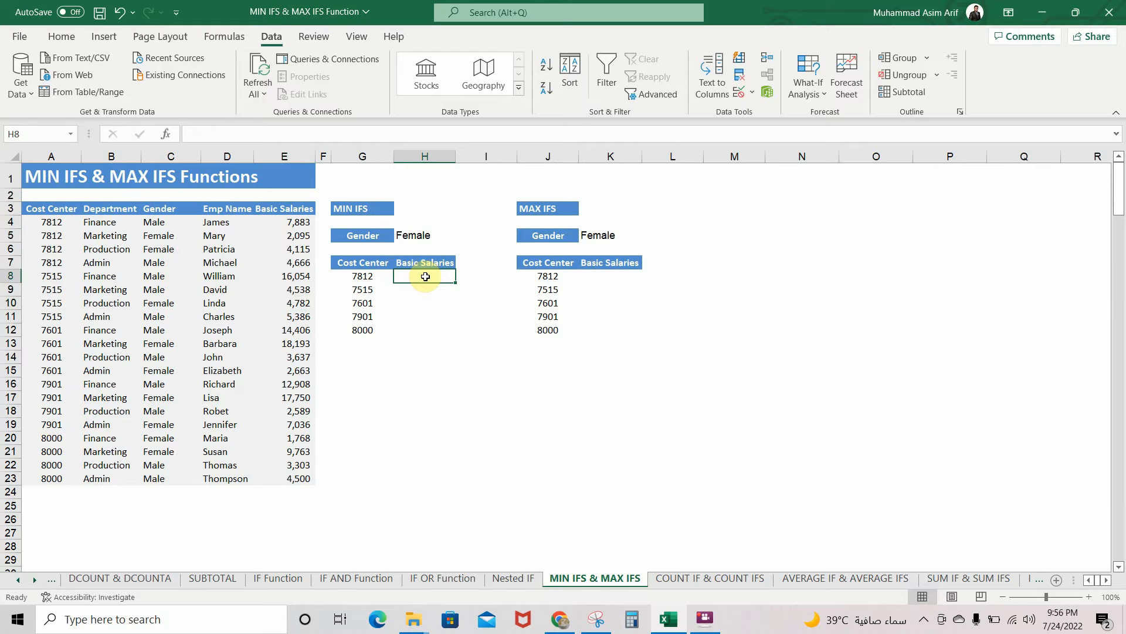
pyautogui.write('=min')
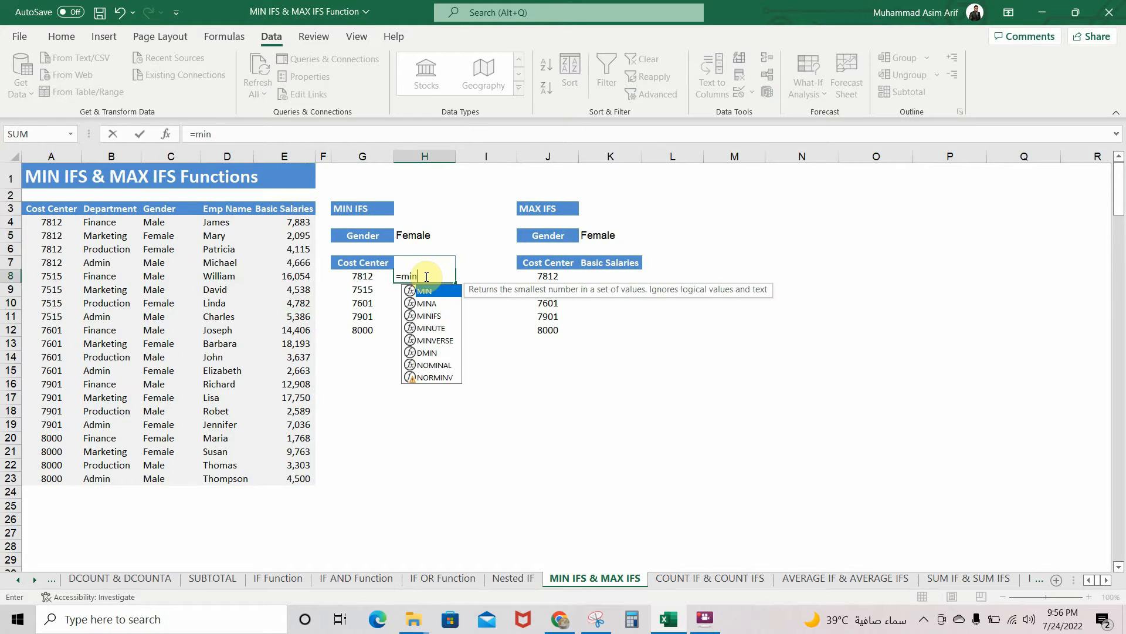
pyautogui.write('ifs(')
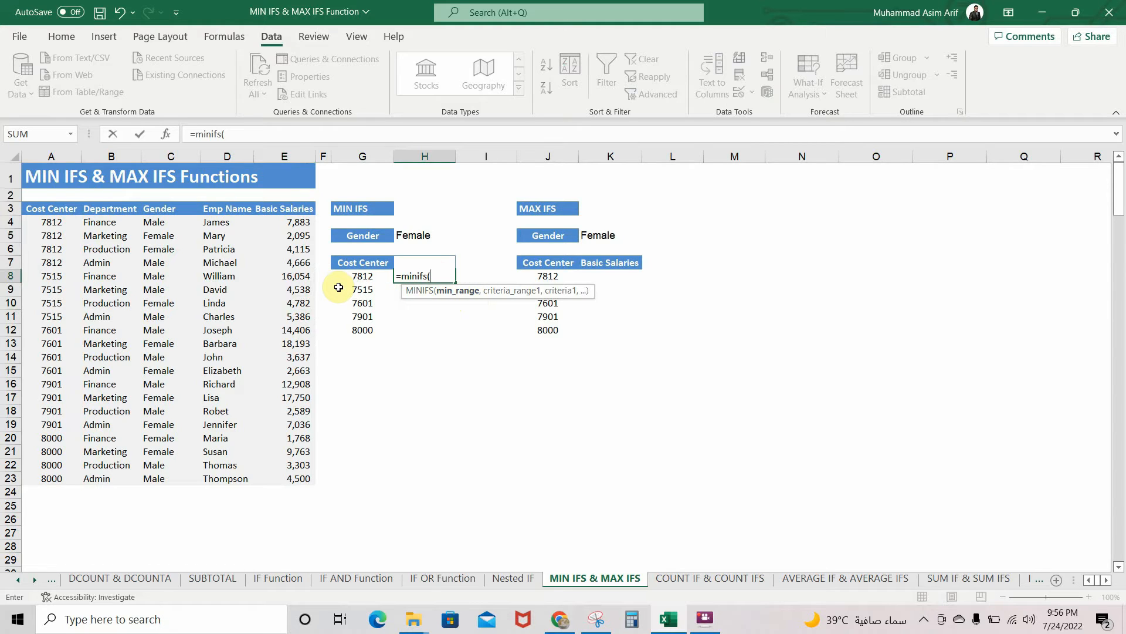
pyautogui.moveTo(300, 221); pyautogui.dragTo(299, 482)
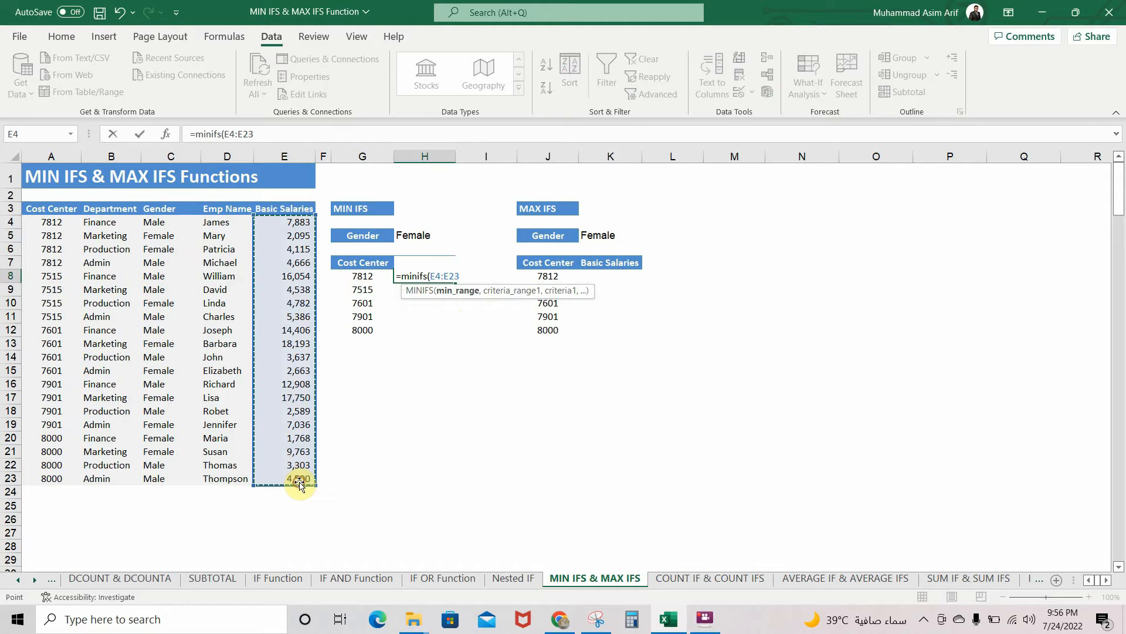
pyautogui.press('F4')
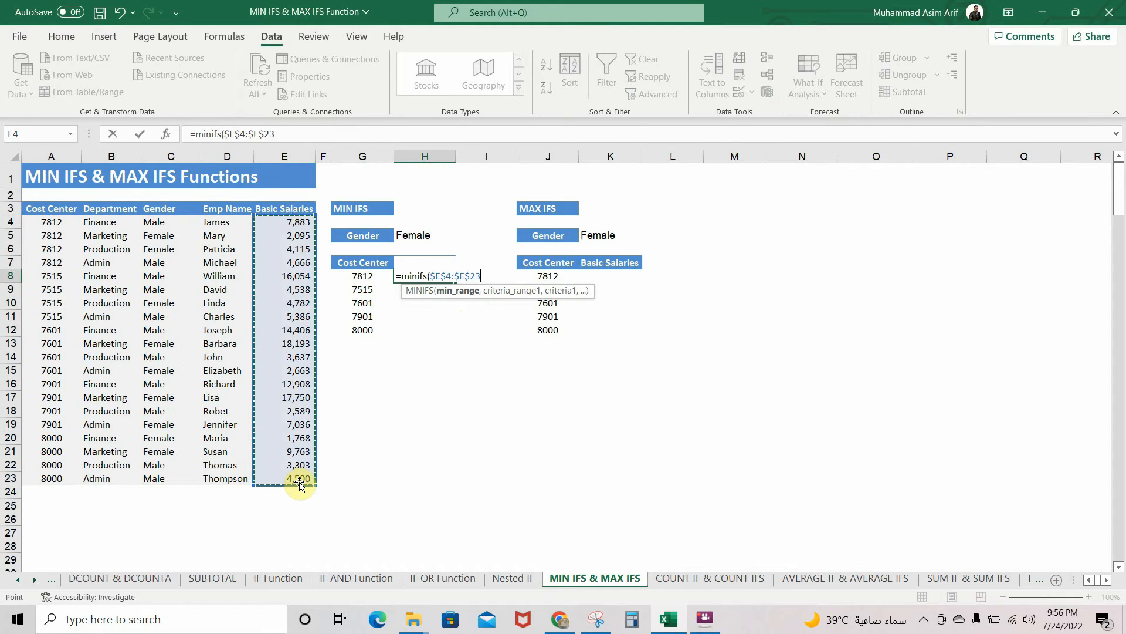
pyautogui.write(',')
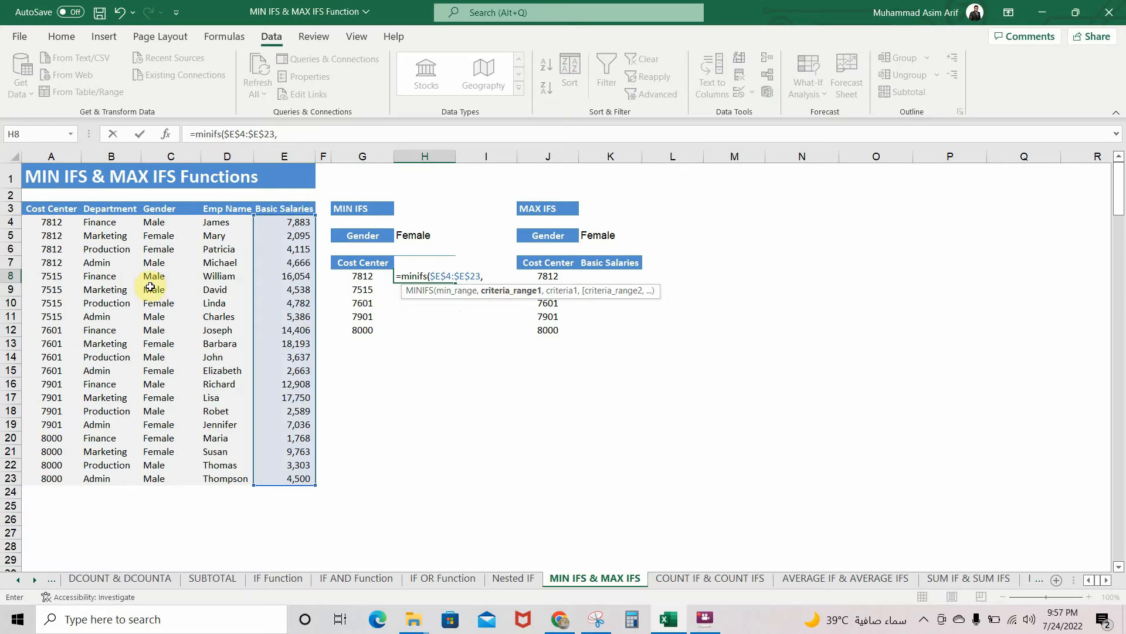
# - Add the first MINIFS condition, matching the cost center range $A$4:$A$23 against G8
pyautogui.moveTo(42, 221); pyautogui.dragTo(60, 476)
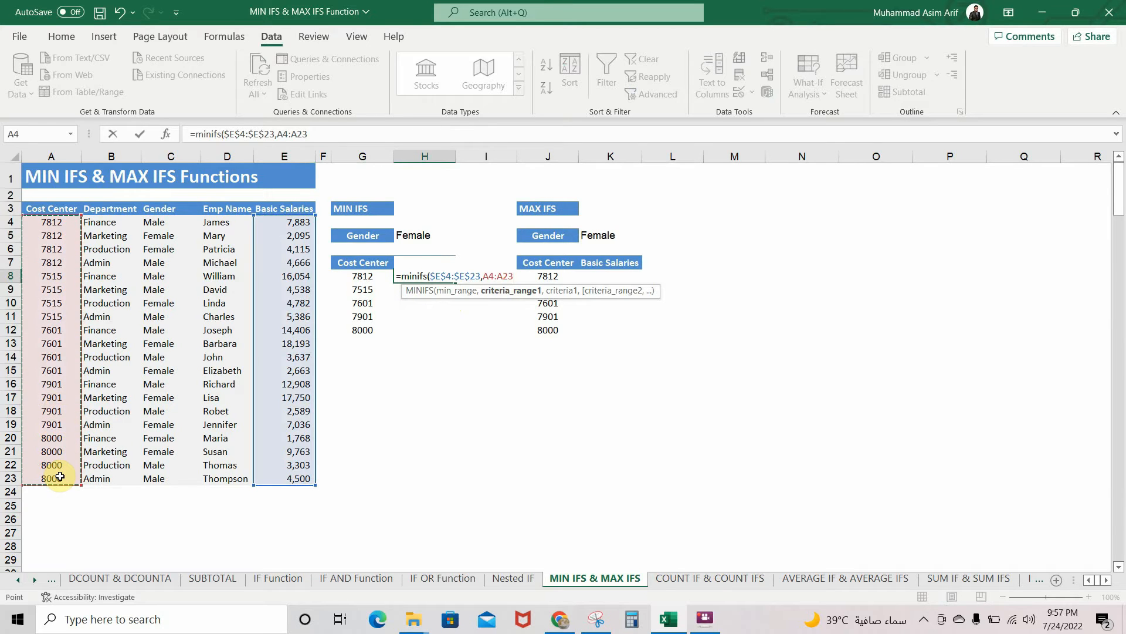
pyautogui.press('F4')
pyautogui.write(',')
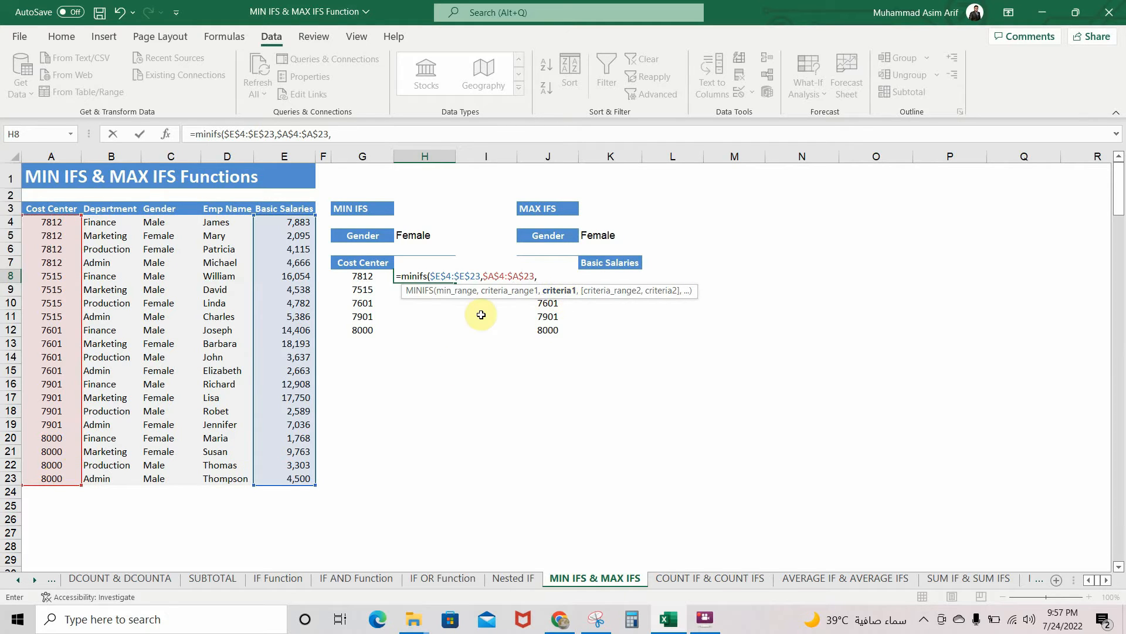
pyautogui.click(378, 277)
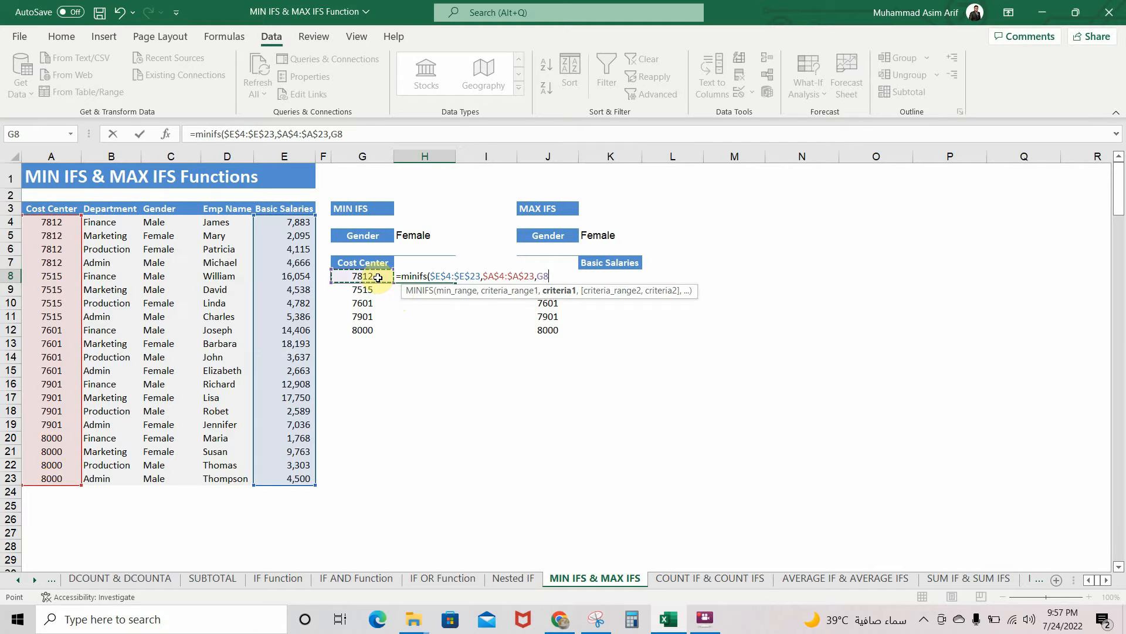
pyautogui.write(',')
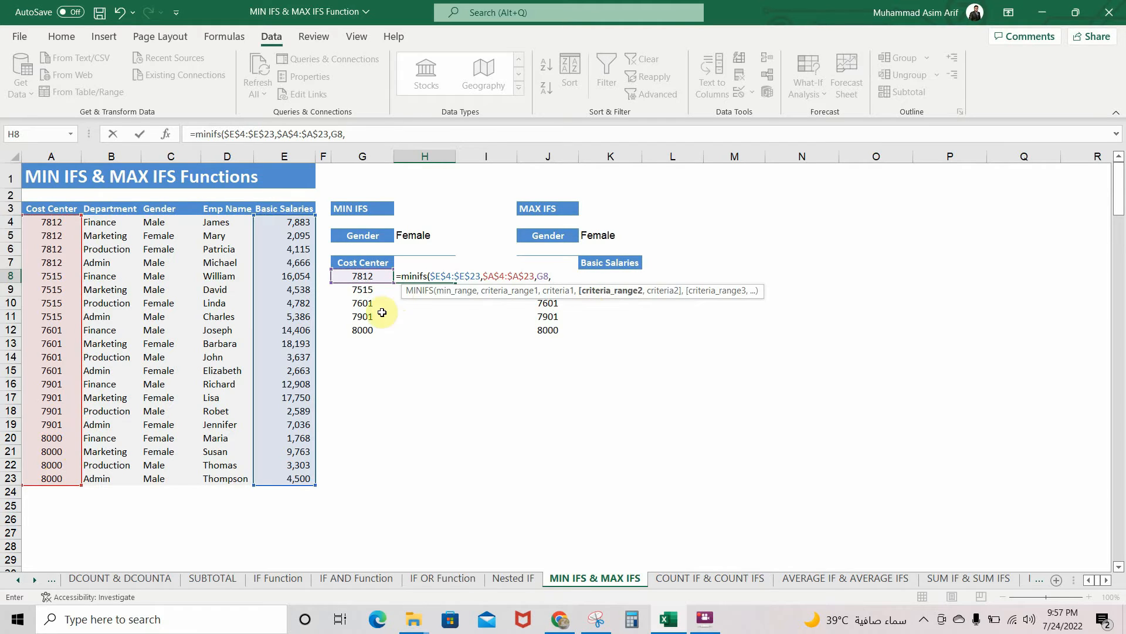
# - Add the gender range $C$4:$C$23 with criterion $H$5 as the second condition and complete the MINIFS formula
pyautogui.click(167, 219)
pyautogui.moveTo(167, 219); pyautogui.dragTo(172, 478)
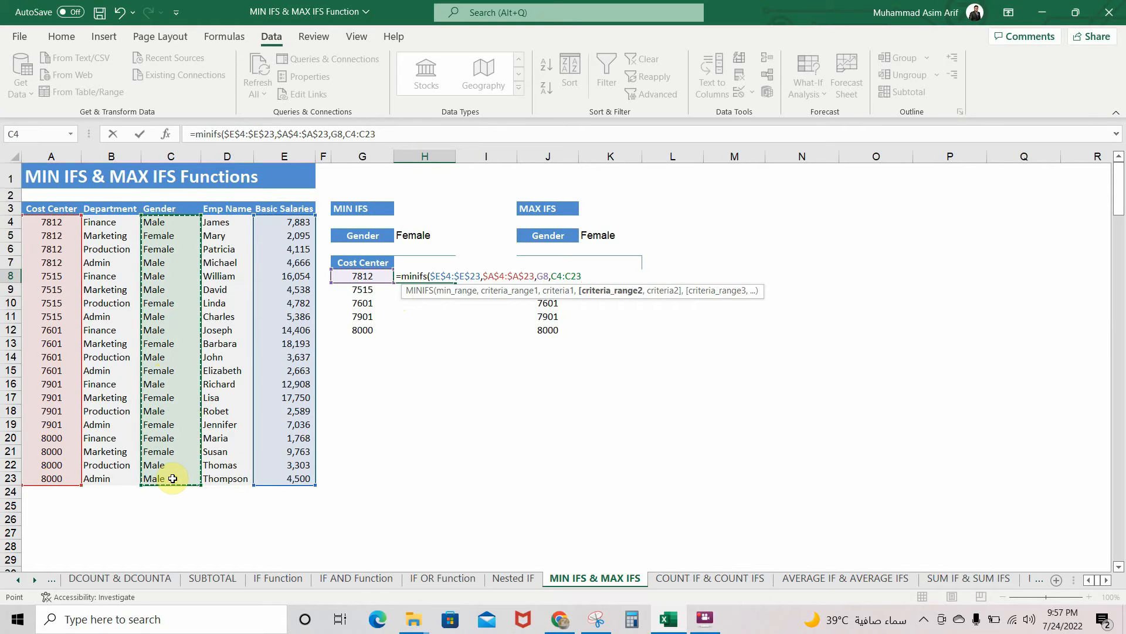
pyautogui.press('F4')
pyautogui.write(',')
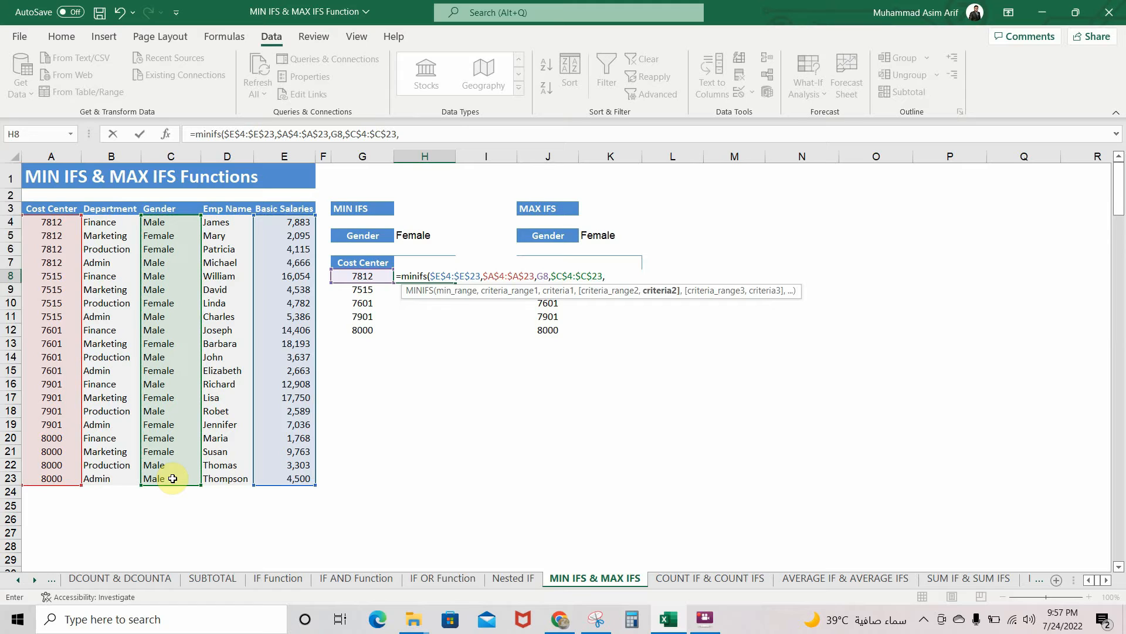
pyautogui.click(411, 238)
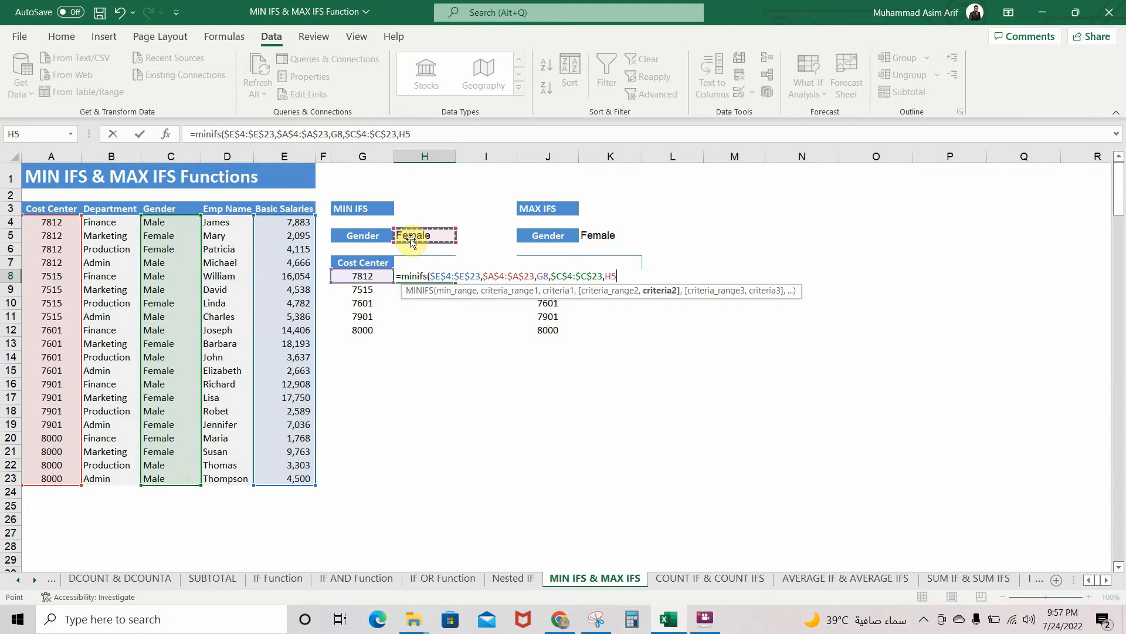
pyautogui.press('F4')
pyautogui.write(')')
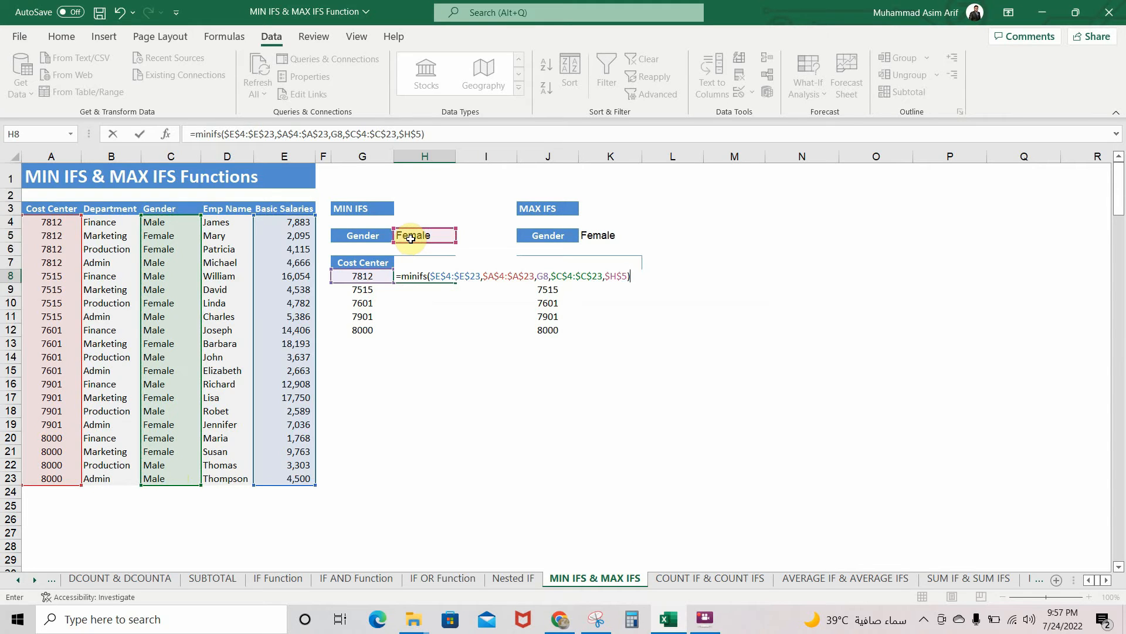
pyautogui.press('Return')
# - Compare the MINIFS result in H8 with the salaries of the Female rows for cost center 7812
pyautogui.click(429, 275)
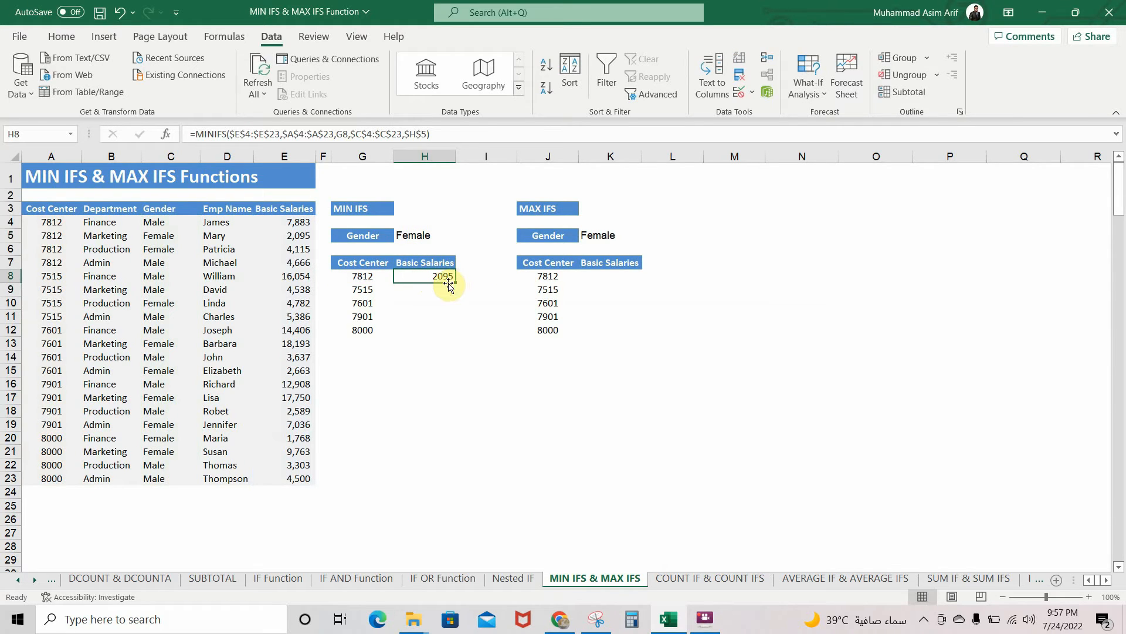
pyautogui.click(376, 276)
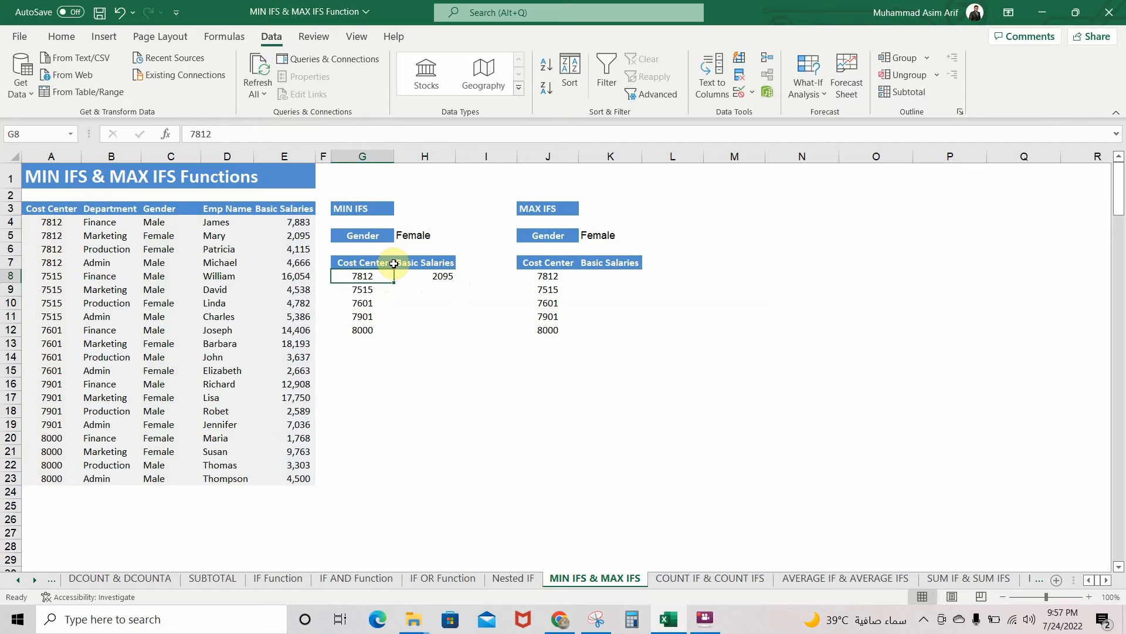
pyautogui.click(412, 235)
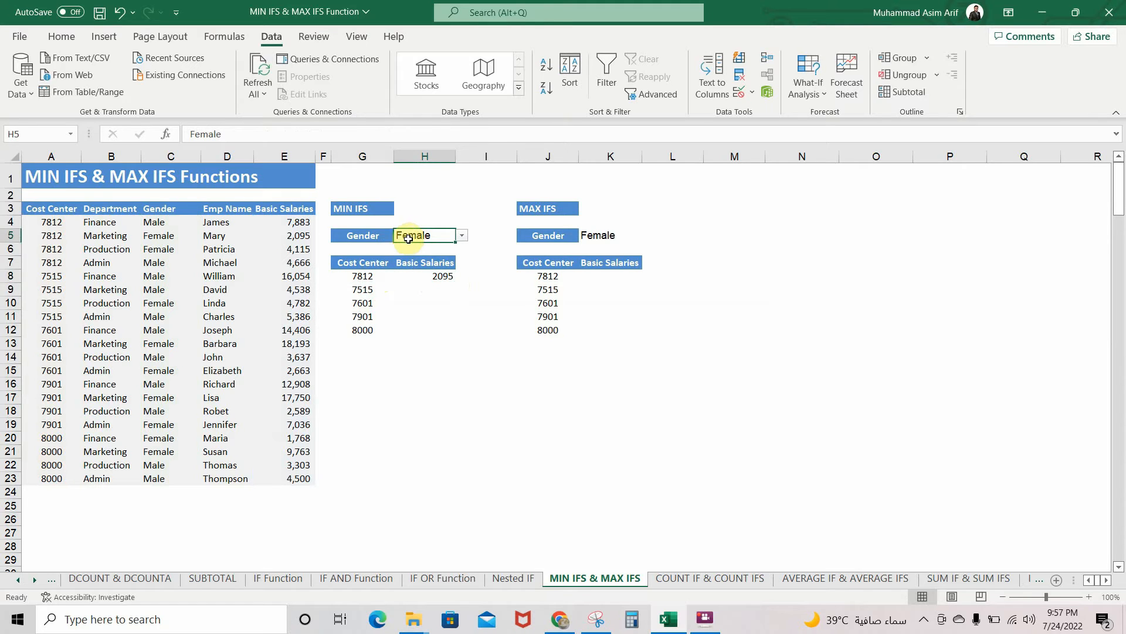
pyautogui.moveTo(63, 224); pyautogui.dragTo(61, 258)
pyautogui.moveTo(155, 237); pyautogui.dragTo(157, 248)
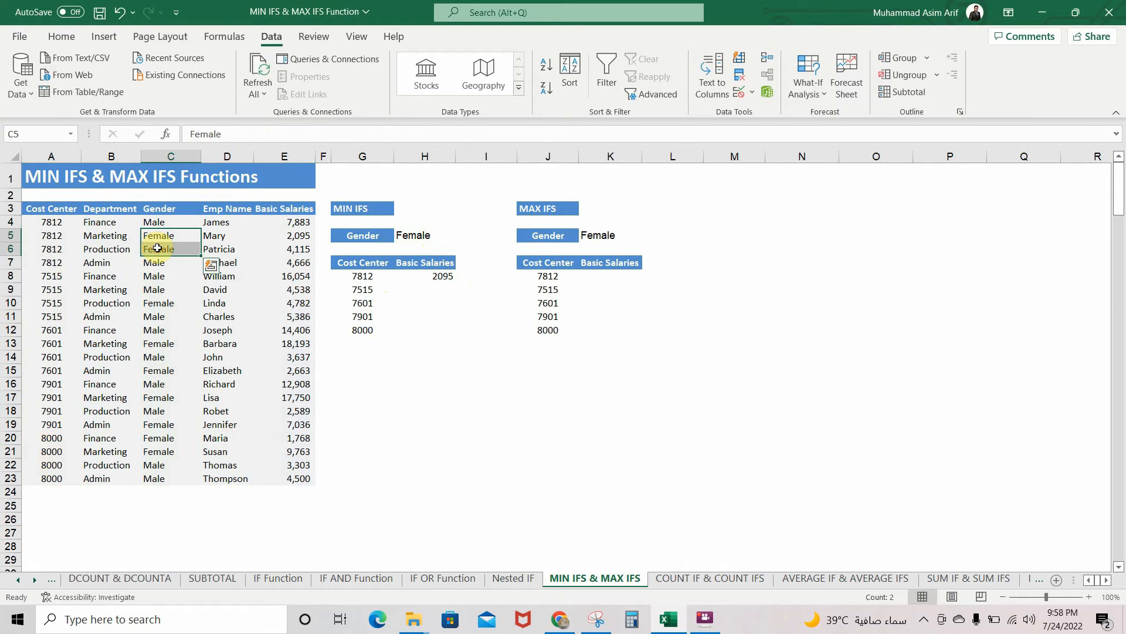
pyautogui.click(295, 235)
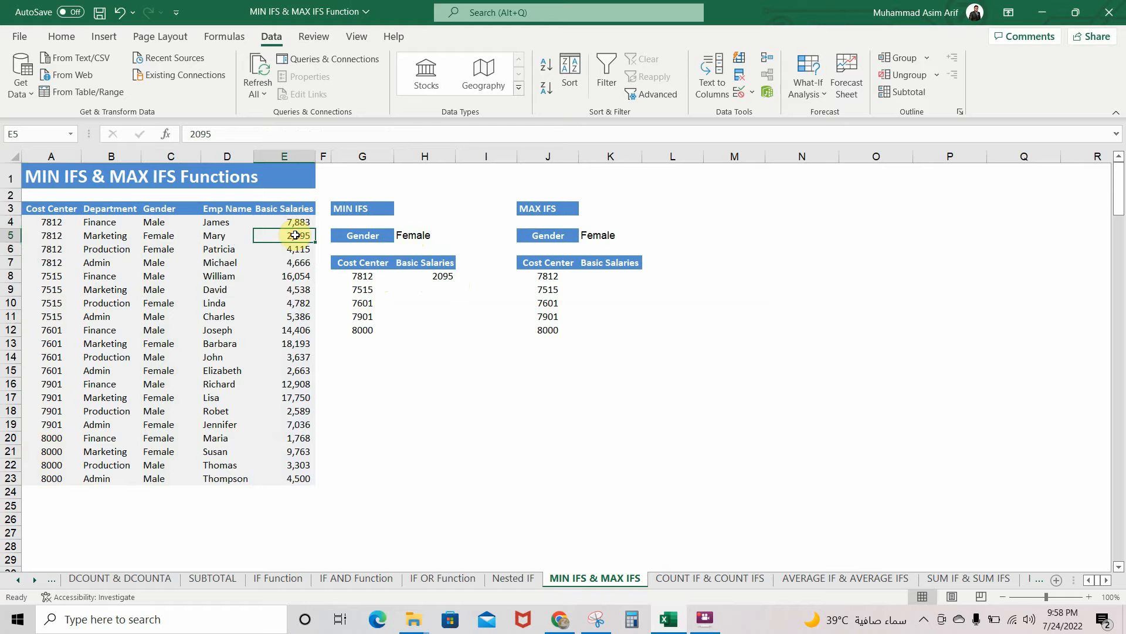
# - Copy the MINIFS formula from H8 to the remaining cost centers in H9:H12
pyautogui.click(444, 276)
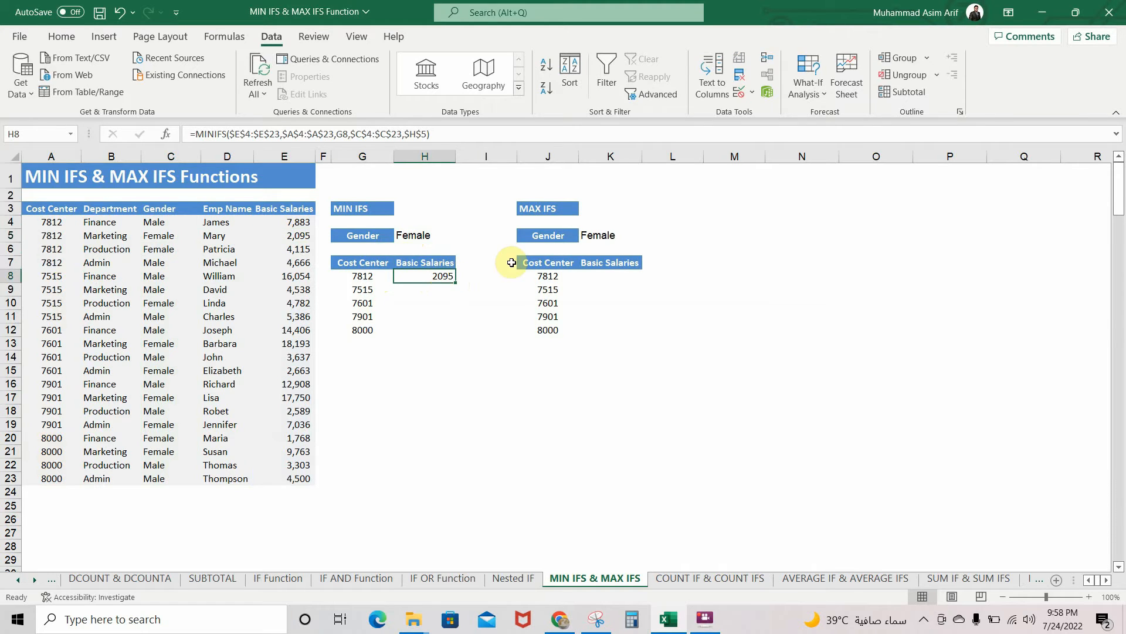
pyautogui.hotkey('ctrl', 'c')
pyautogui.press('Down')
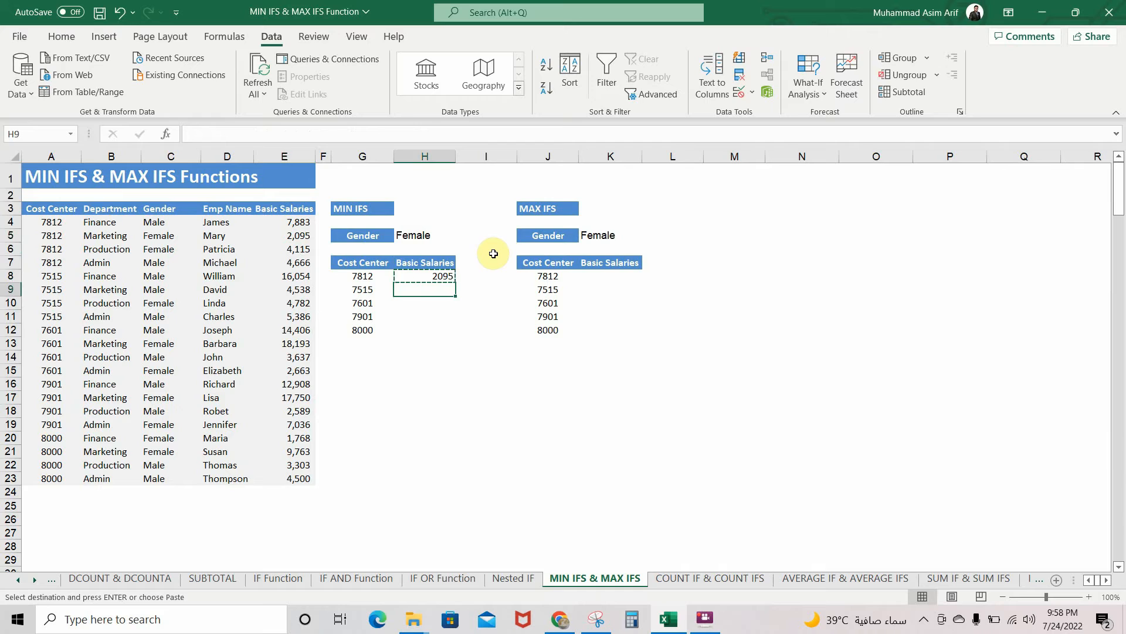
pyautogui.hotkey('shift', 'Down')
pyautogui.hotkey('shift', 'Down')
pyautogui.hotkey('shift', 'Down')
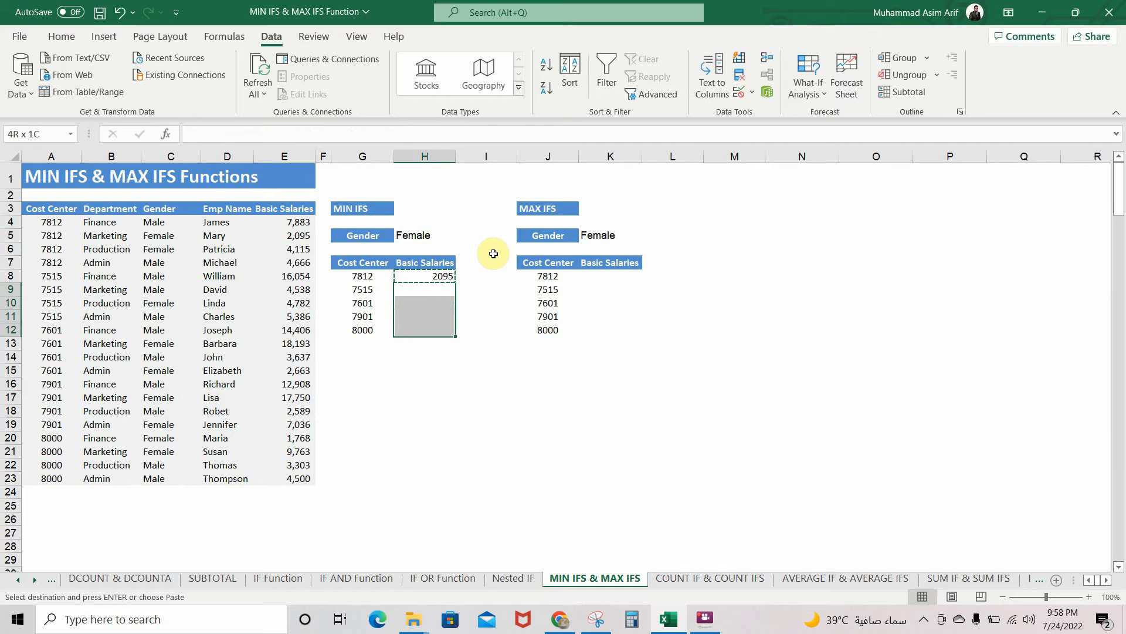
pyautogui.hotkey('ctrl', 'v')
pyautogui.press('Escape')
pyautogui.press('Up')
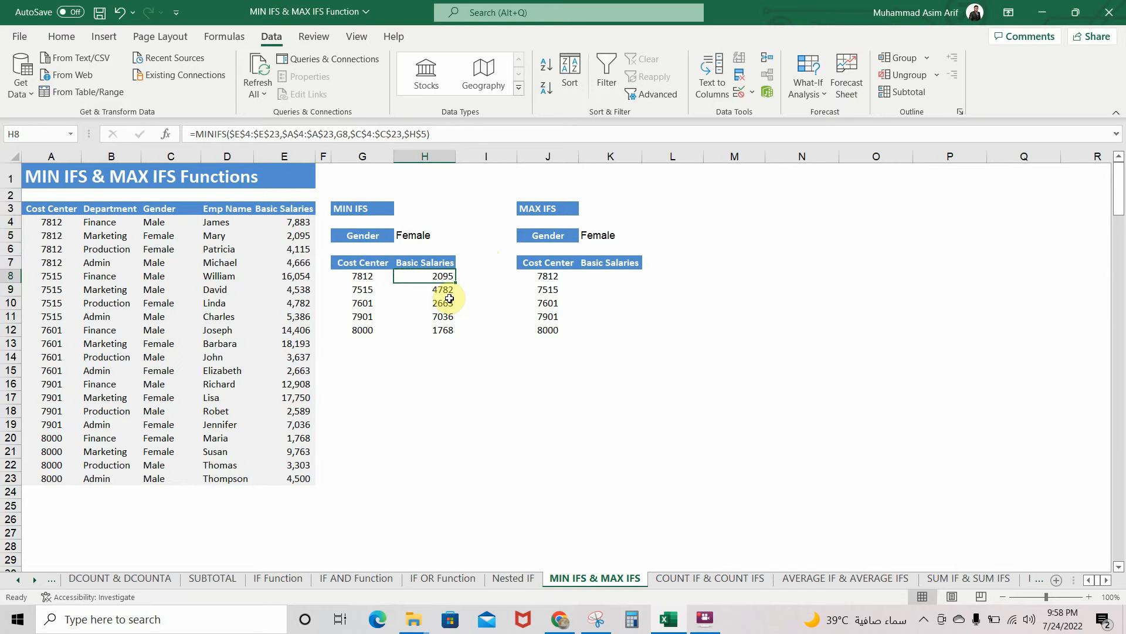
# - Set the MIN IFS gender criterion in H5 to Male and check the recalculated minimum salaries
pyautogui.click(429, 235)
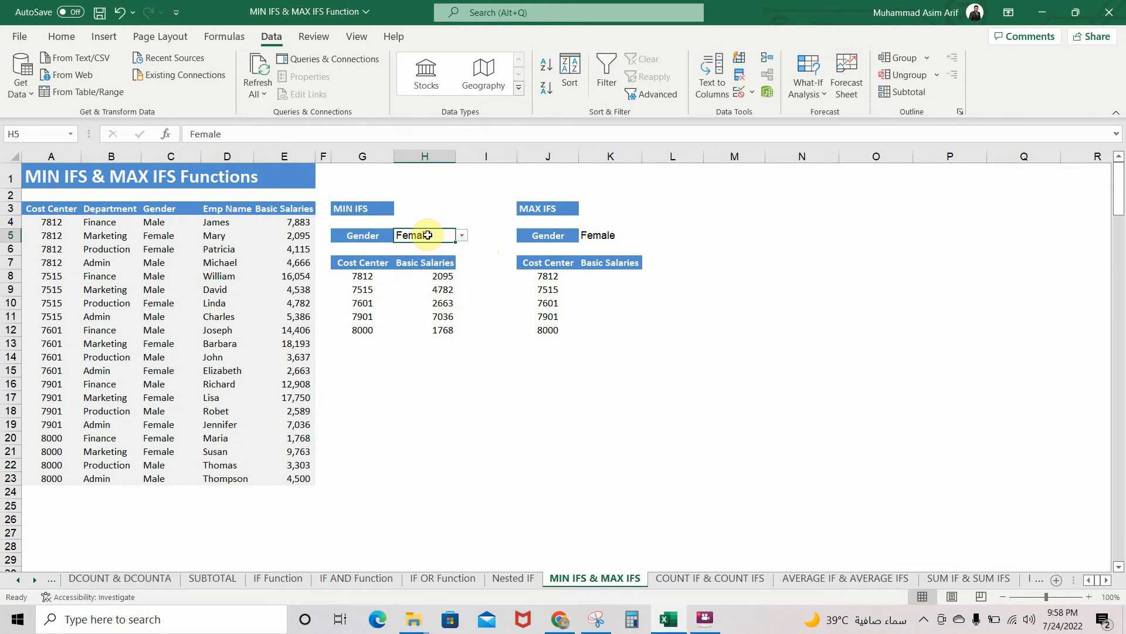
pyautogui.click(463, 235)
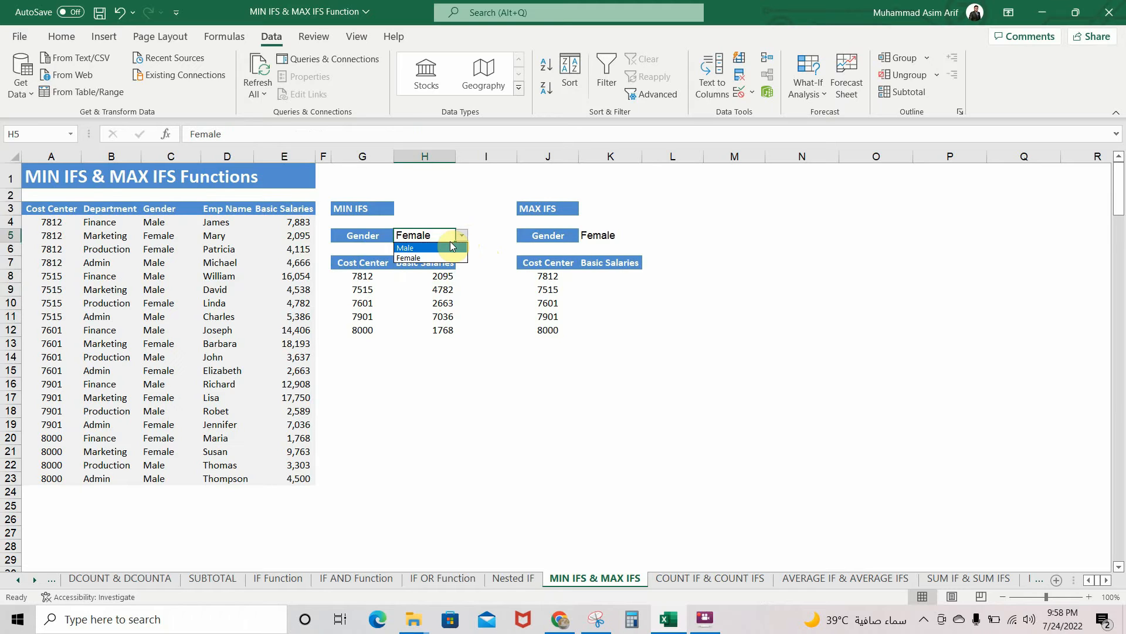
pyautogui.click(452, 247)
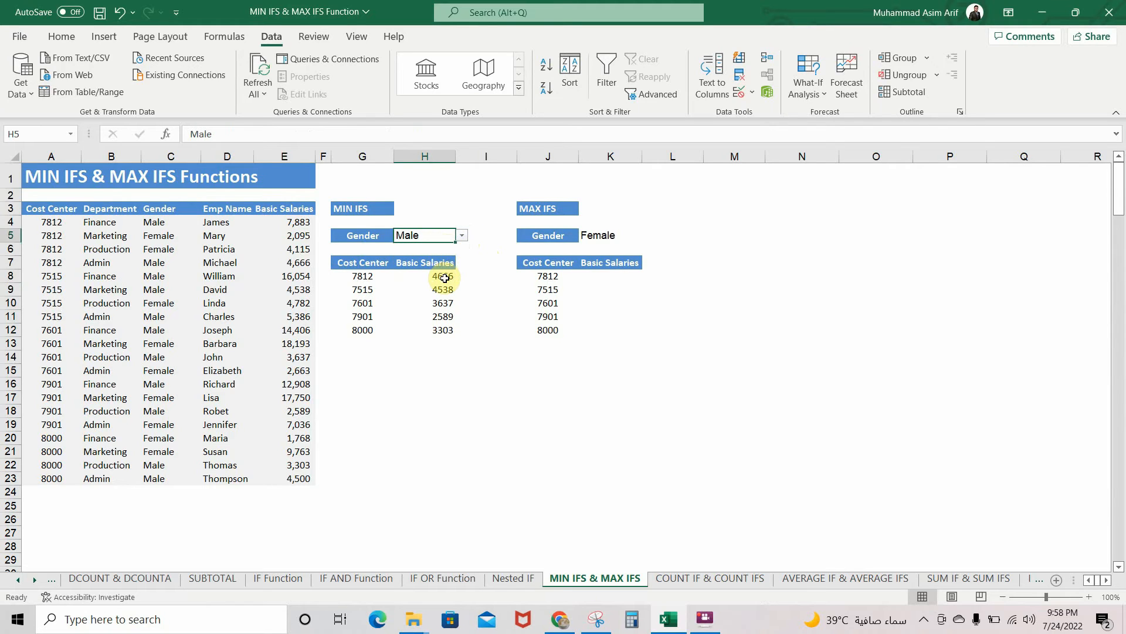
pyautogui.click(444, 278)
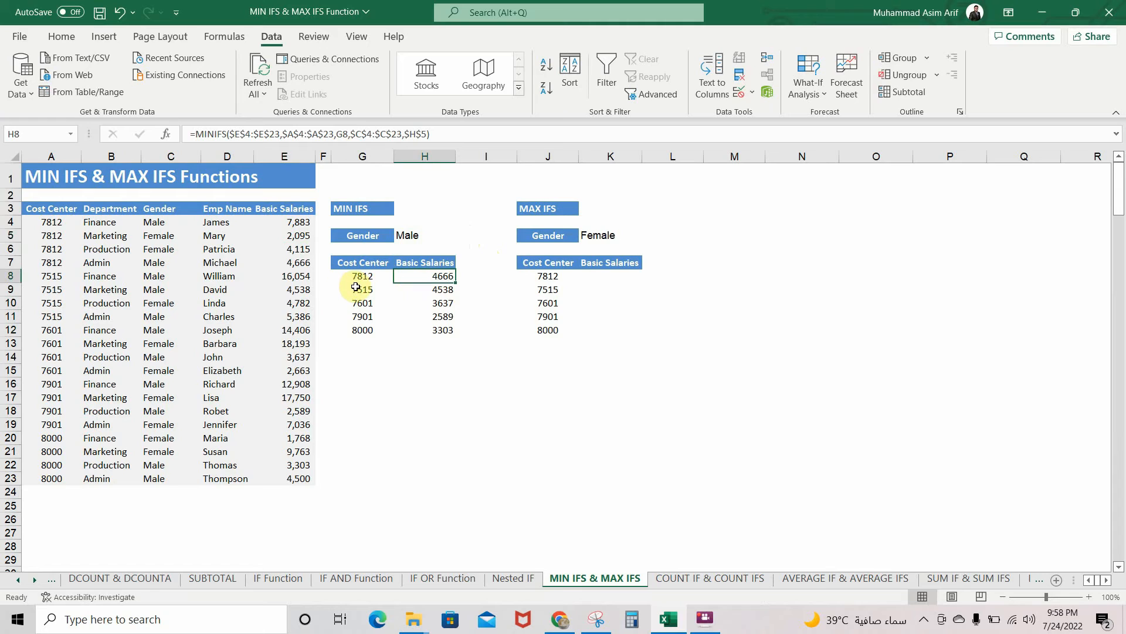
pyautogui.click(407, 237)
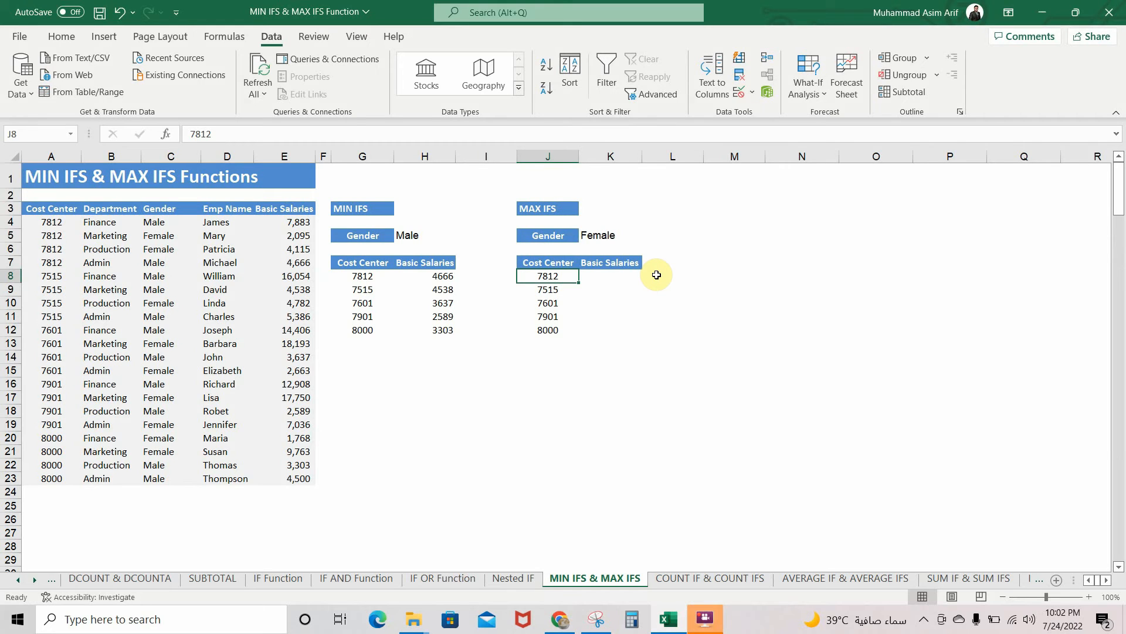
# - Start a MAXIFS formula in K8 with the basic salaries $E$4:$E$23 as the absolute maximum range
pyautogui.click(623, 276)
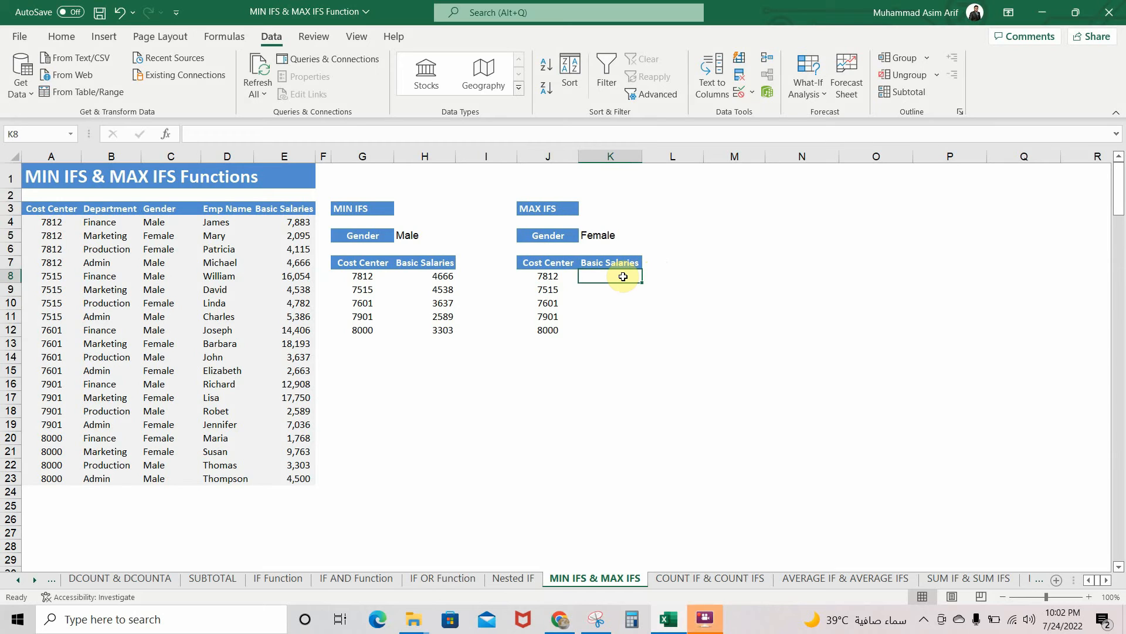
pyautogui.write('=maxifs')
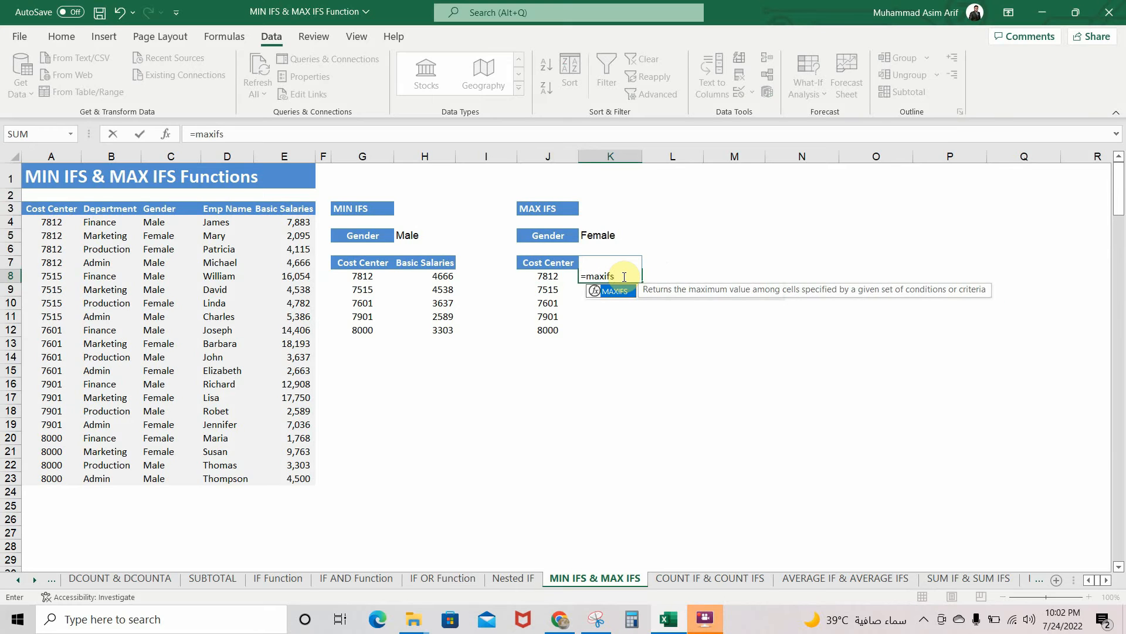
pyautogui.write('(')
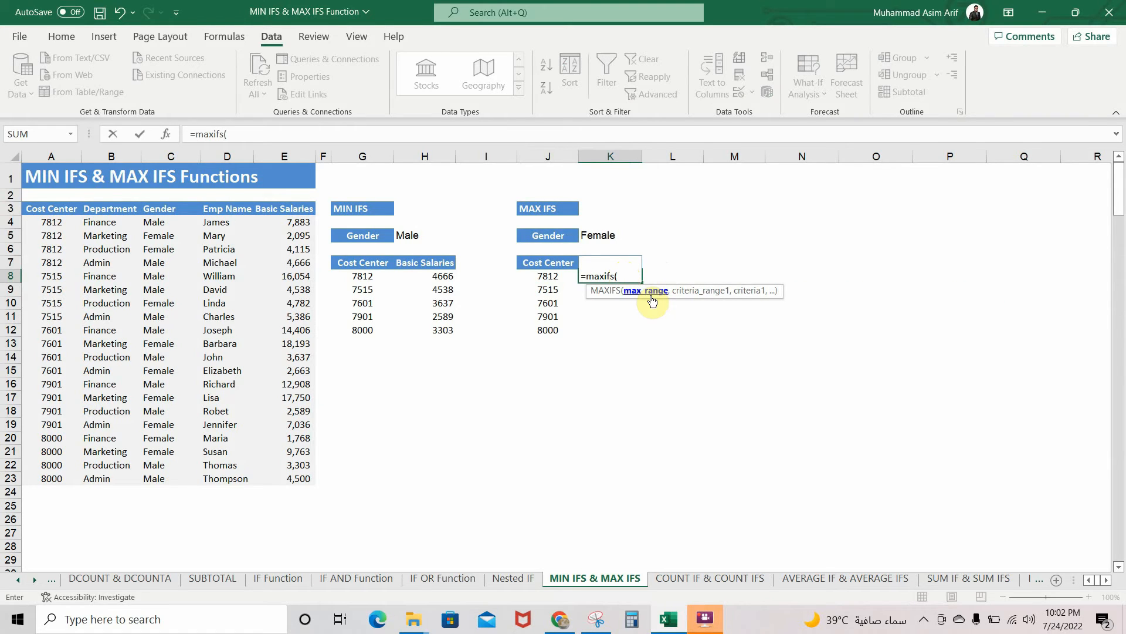
pyautogui.click(291, 223)
pyautogui.moveTo(291, 223); pyautogui.dragTo(289, 477)
pyautogui.press('F4')
pyautogui.write(',')
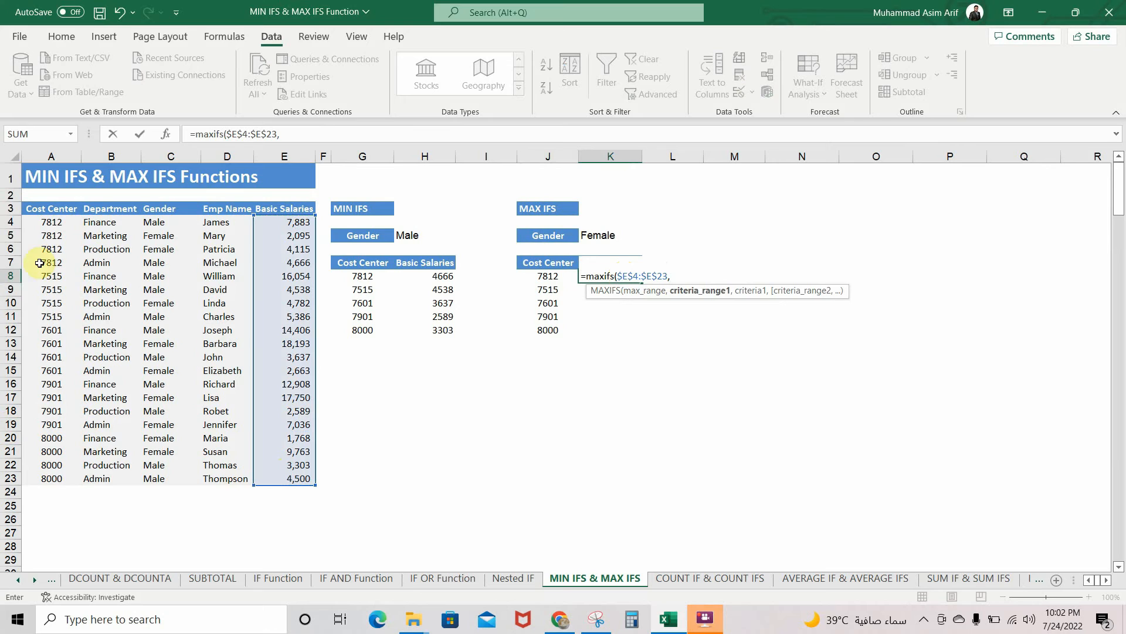
# - Add the first MAXIFS condition, matching the cost center range $A$4:$A$23 against J8
pyautogui.moveTo(43, 221); pyautogui.dragTo(53, 474)
pyautogui.press('F4')
pyautogui.write(',')
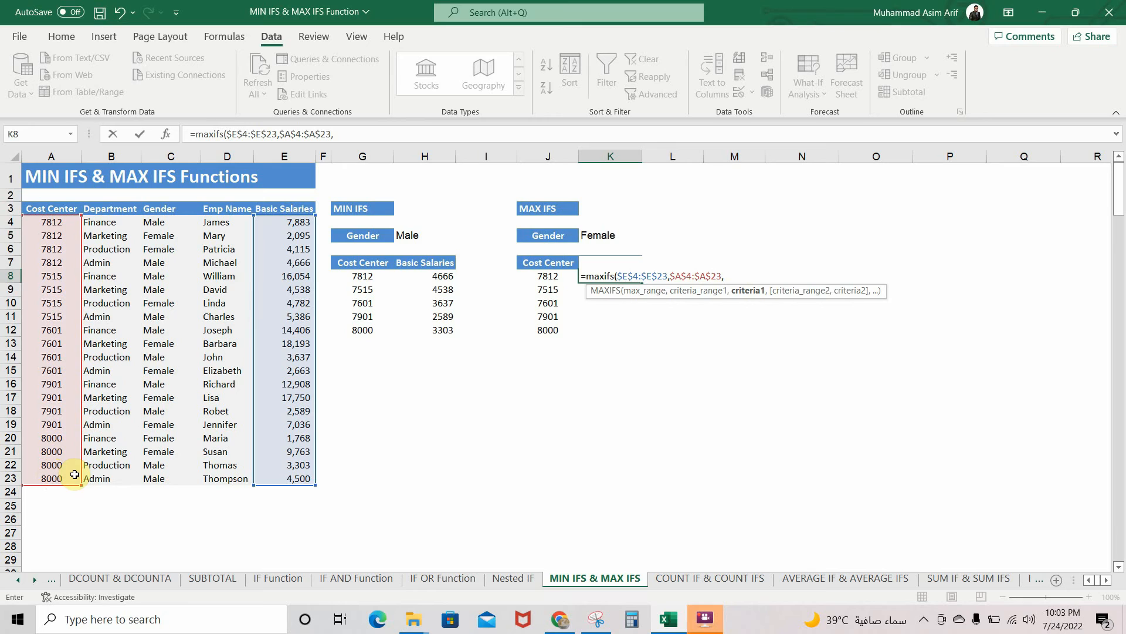
pyautogui.click(532, 279)
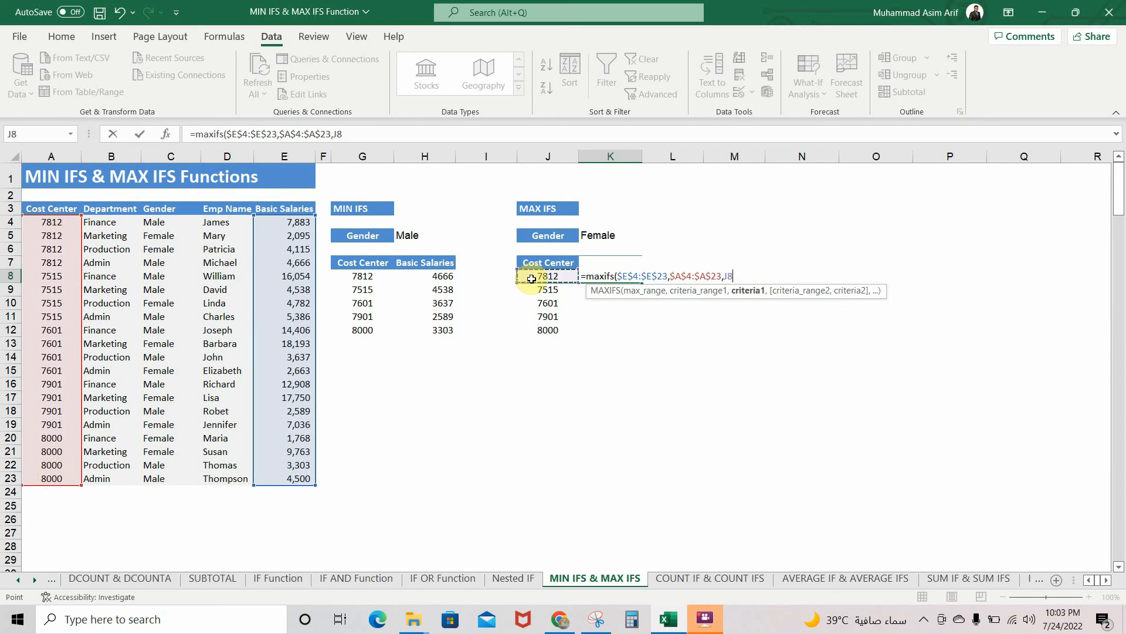
pyautogui.write(',')
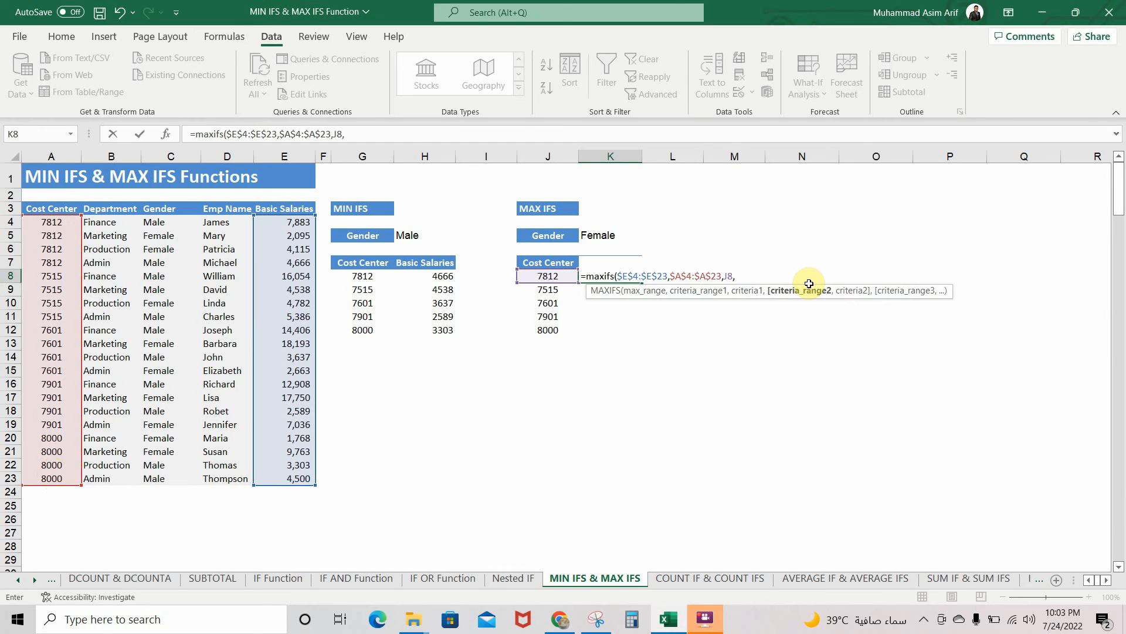
# - Complete the MAXIFS formula in K8 with a second condition matching the gender range $C$4:$C$23 against $K$5
pyautogui.moveTo(171, 224); pyautogui.dragTo(154, 475)
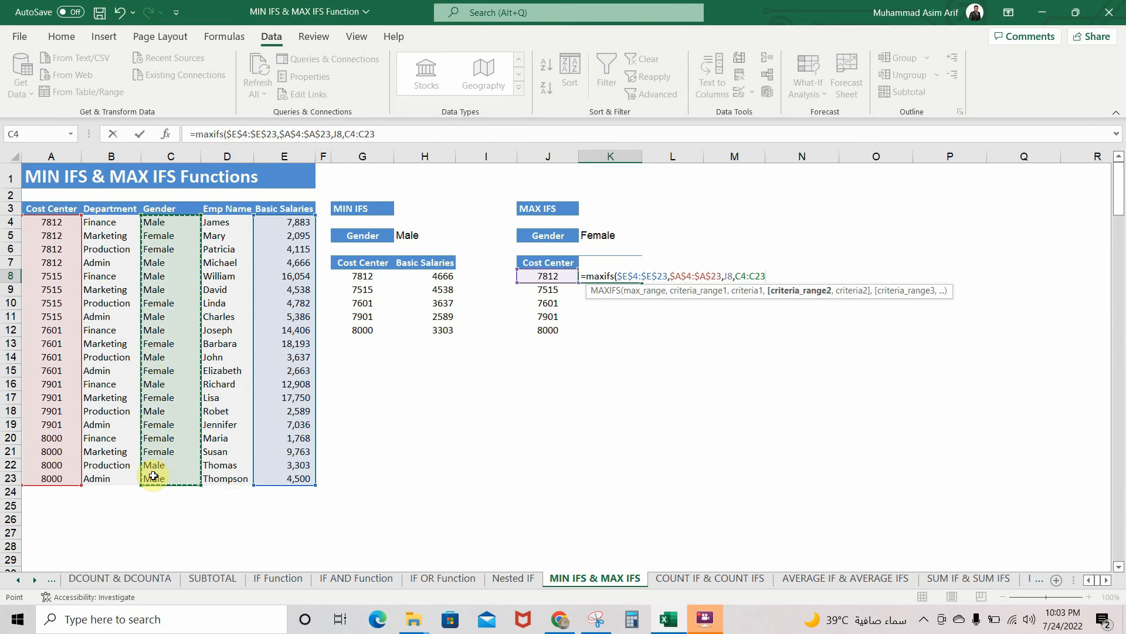
pyautogui.press('F4')
pyautogui.write(',')
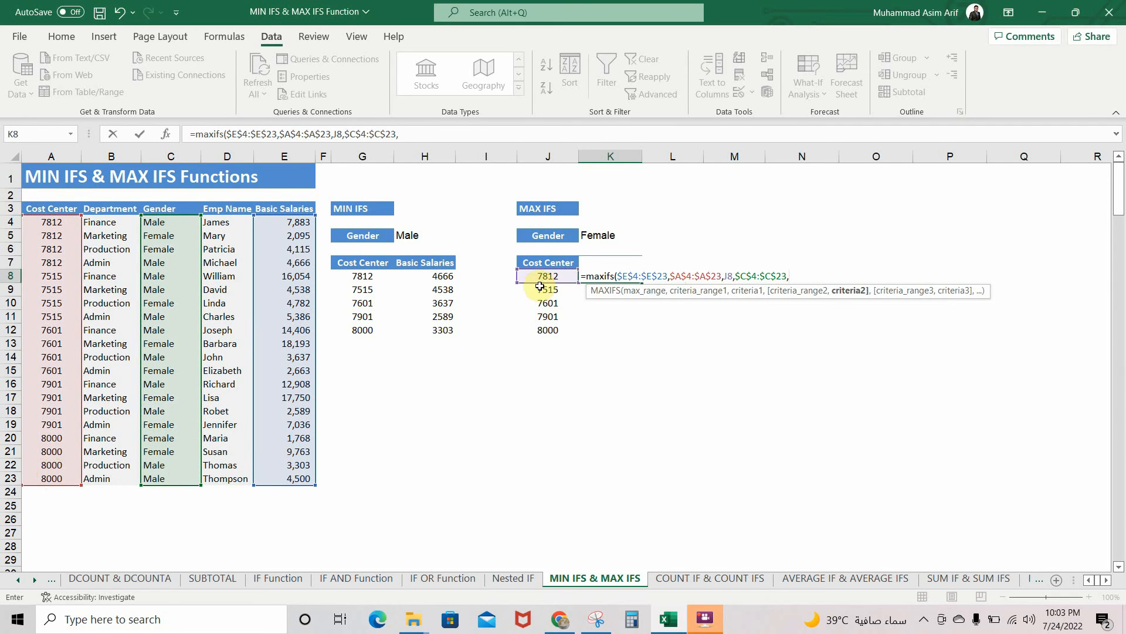
pyautogui.click(589, 237)
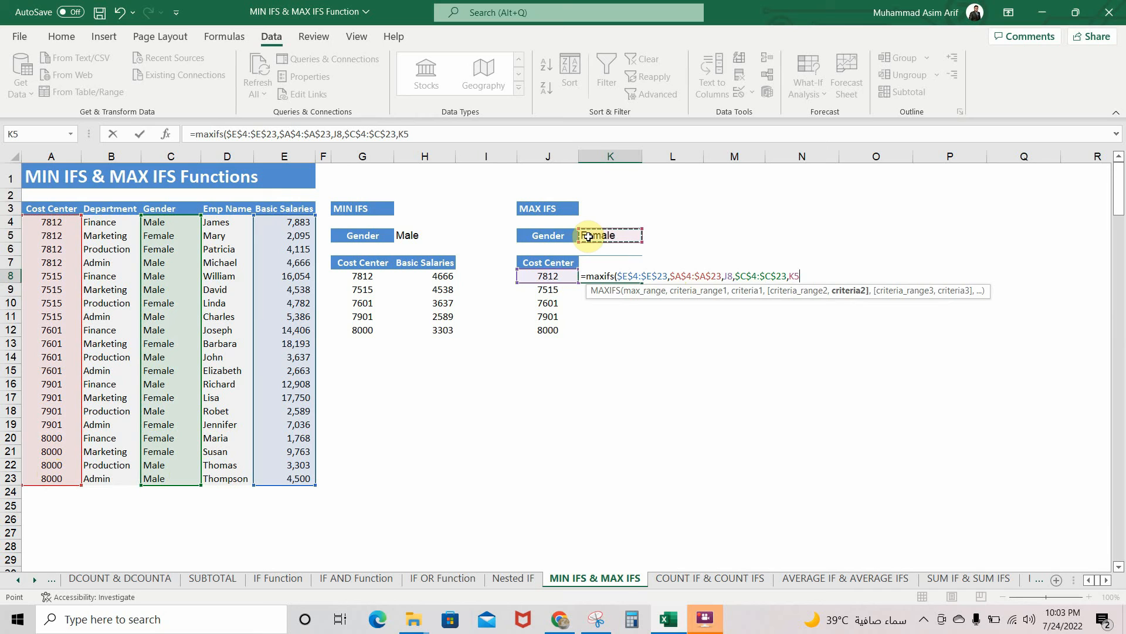
pyautogui.press('F4')
pyautogui.press('Return')
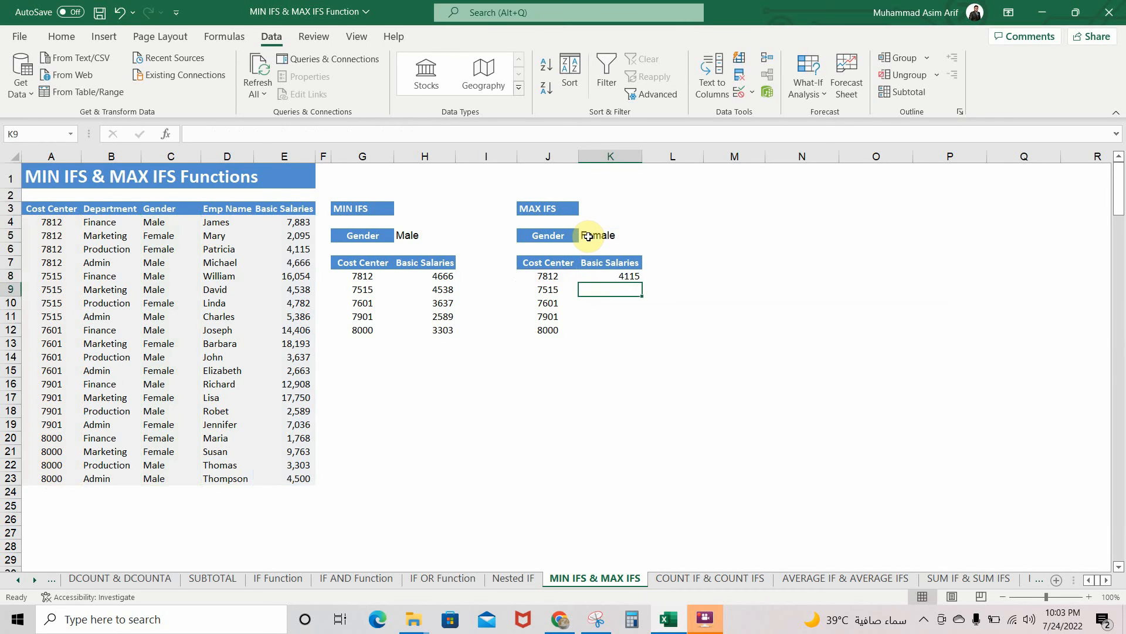
# - Check the K8 maximum against the source rows for cost center 7812 and Female, comparing their basic salaries
pyautogui.click(641, 281)
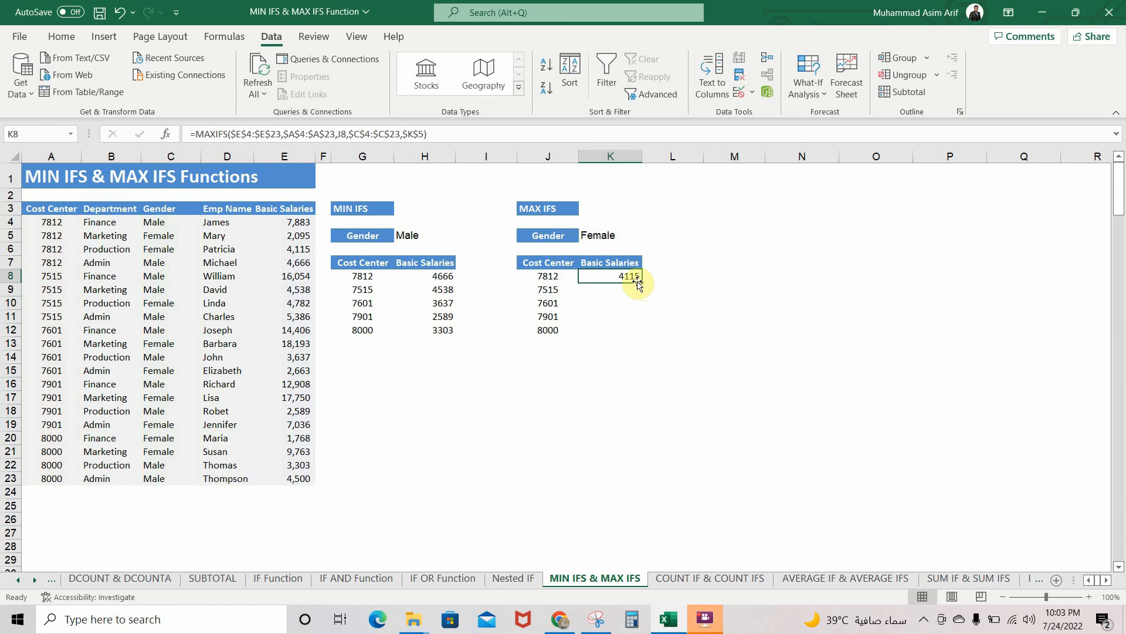
pyautogui.click(566, 276)
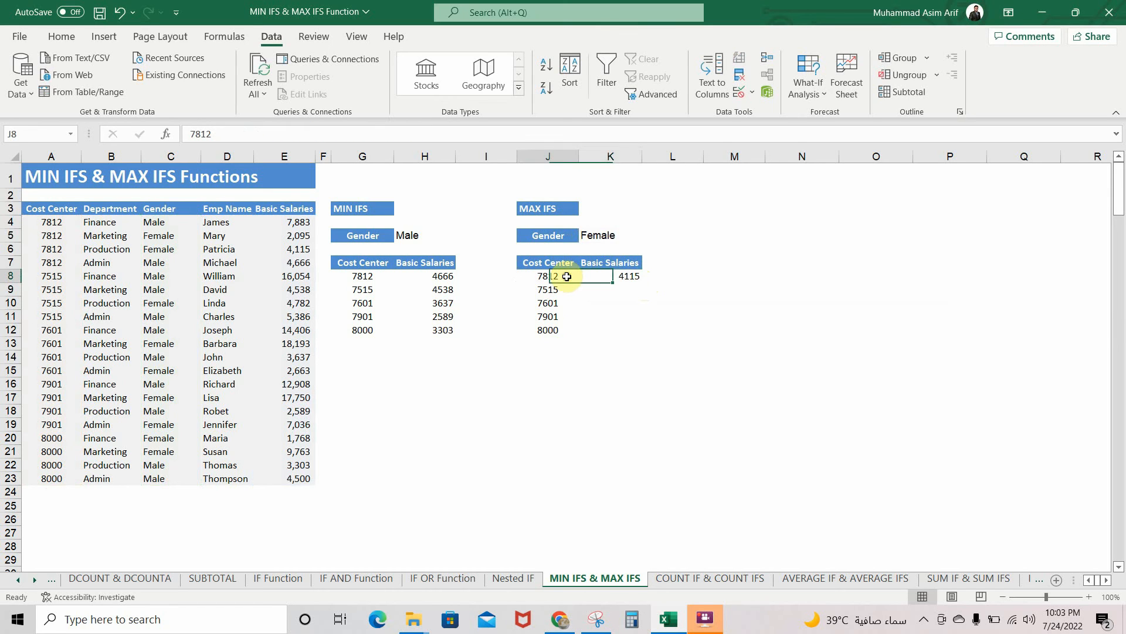
pyautogui.click(591, 236)
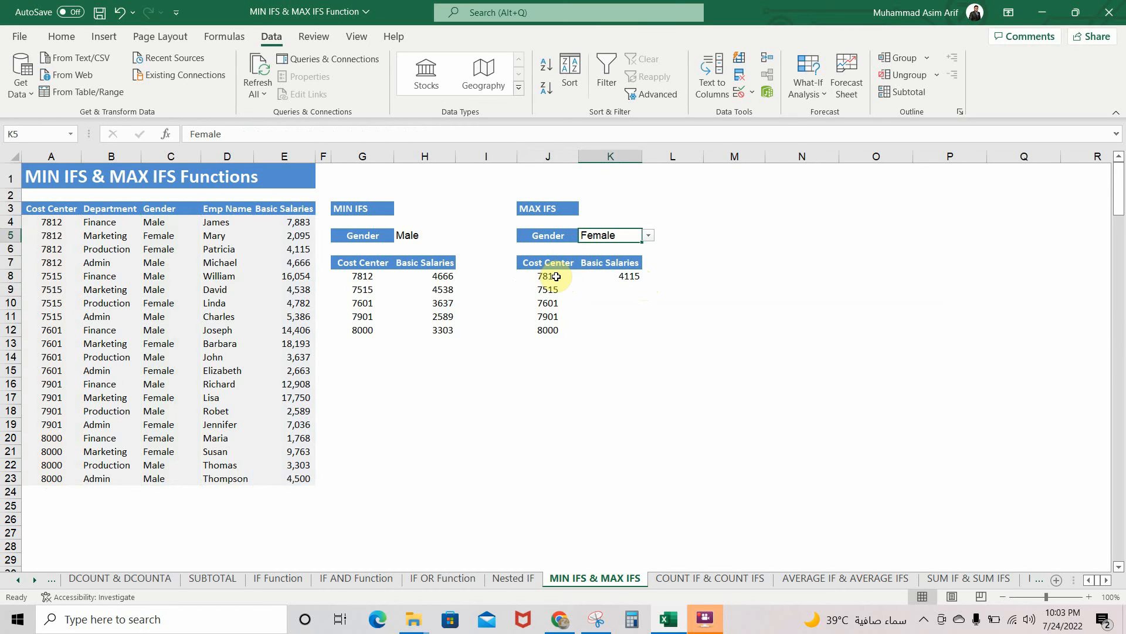
pyautogui.click(59, 224)
pyautogui.moveTo(60, 233); pyautogui.dragTo(57, 264)
pyautogui.moveTo(58, 264); pyautogui.dragTo(58, 264)
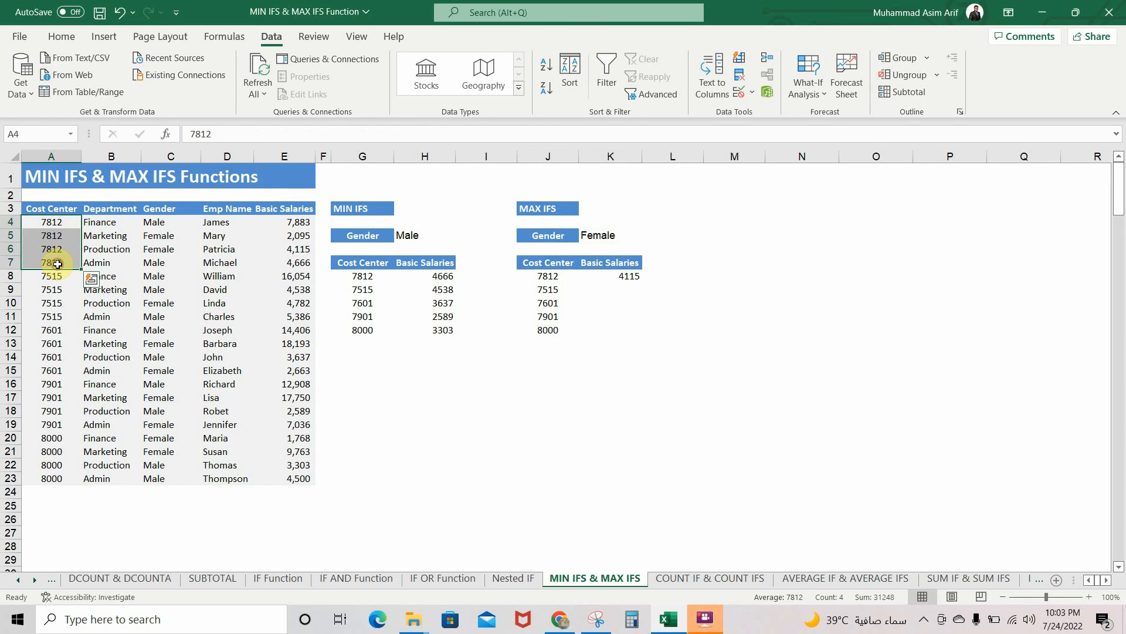
pyautogui.moveTo(166, 236); pyautogui.dragTo(167, 247)
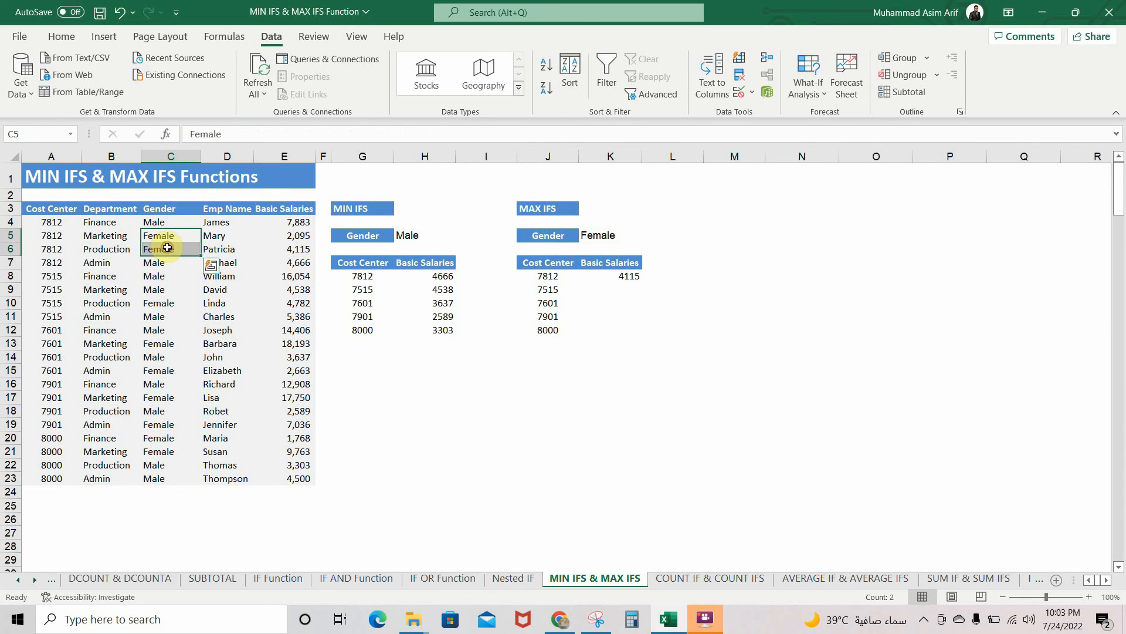
pyautogui.click(301, 249)
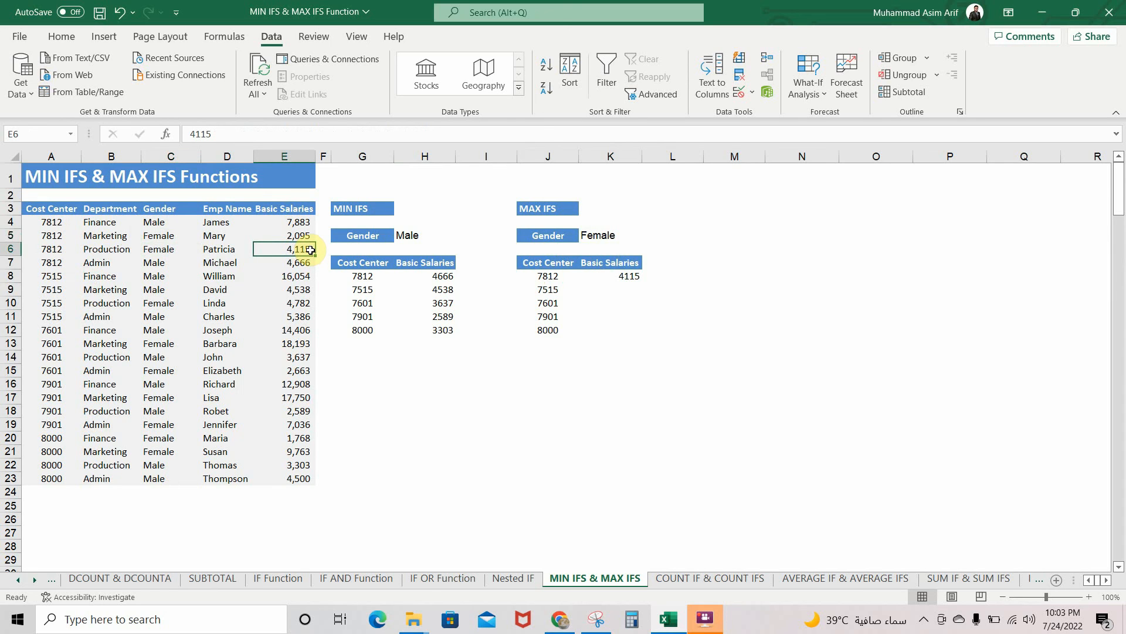
# - Copy the MAXIFS formula from K8 to the remaining cost centers in K9:K12
pyautogui.click(612, 277)
pyautogui.hotkey('ctrl', 'c')
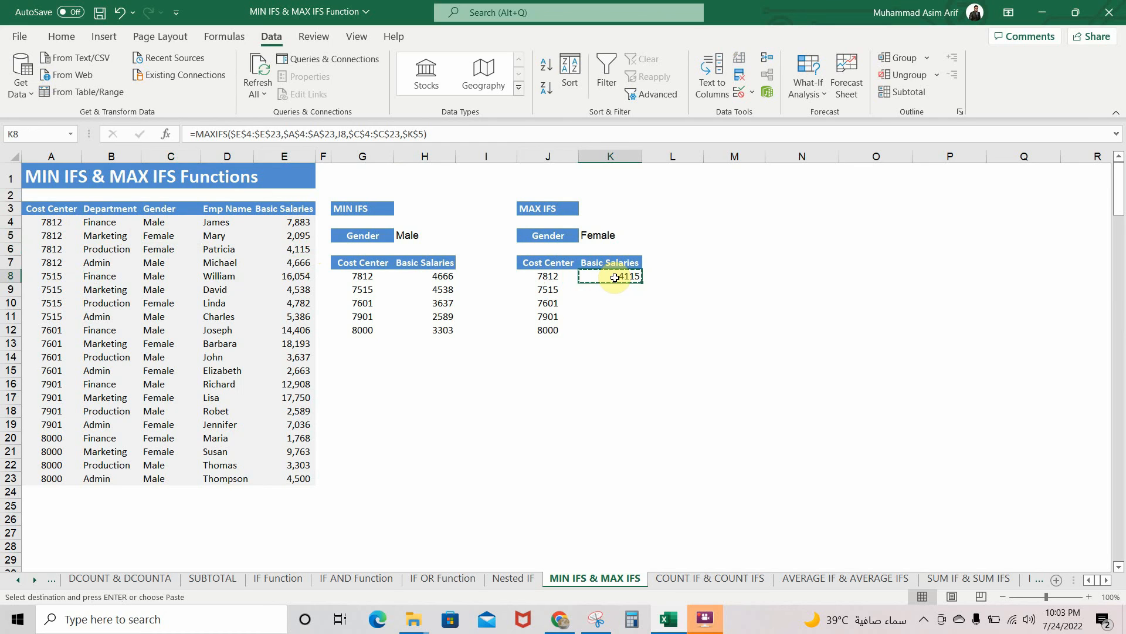
pyautogui.hotkey('shift', 'Down')
pyautogui.hotkey('shift', 'Down')
pyautogui.hotkey('shift', 'Down')
pyautogui.hotkey('shift', 'Down')
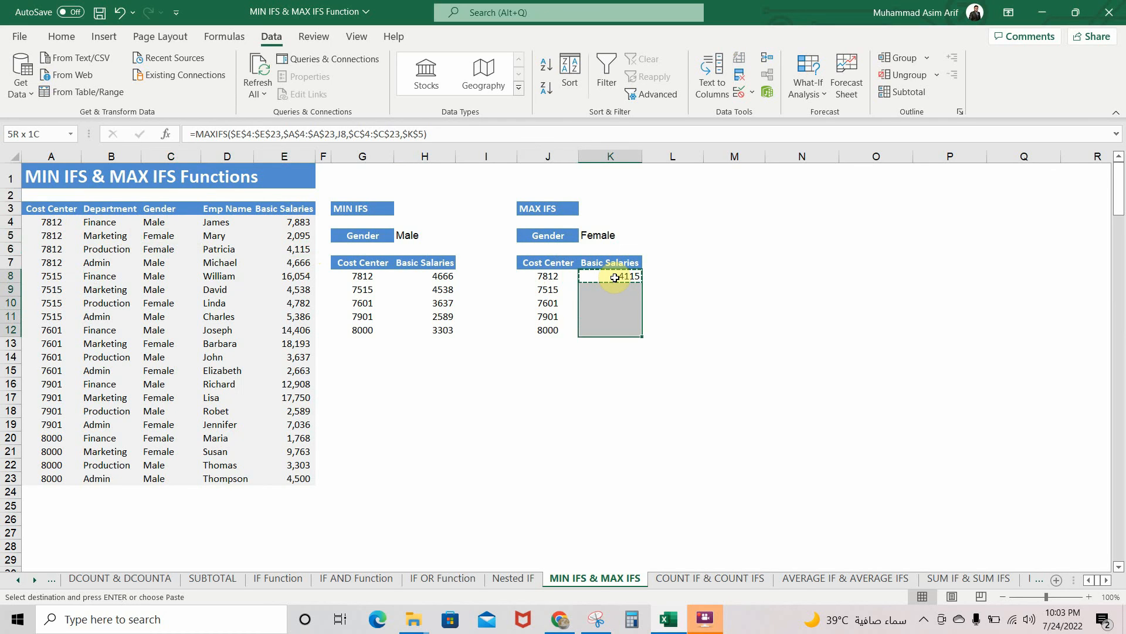
pyautogui.hotkey('ctrl', 'v')
pyautogui.press('Escape')
pyautogui.press('Up')
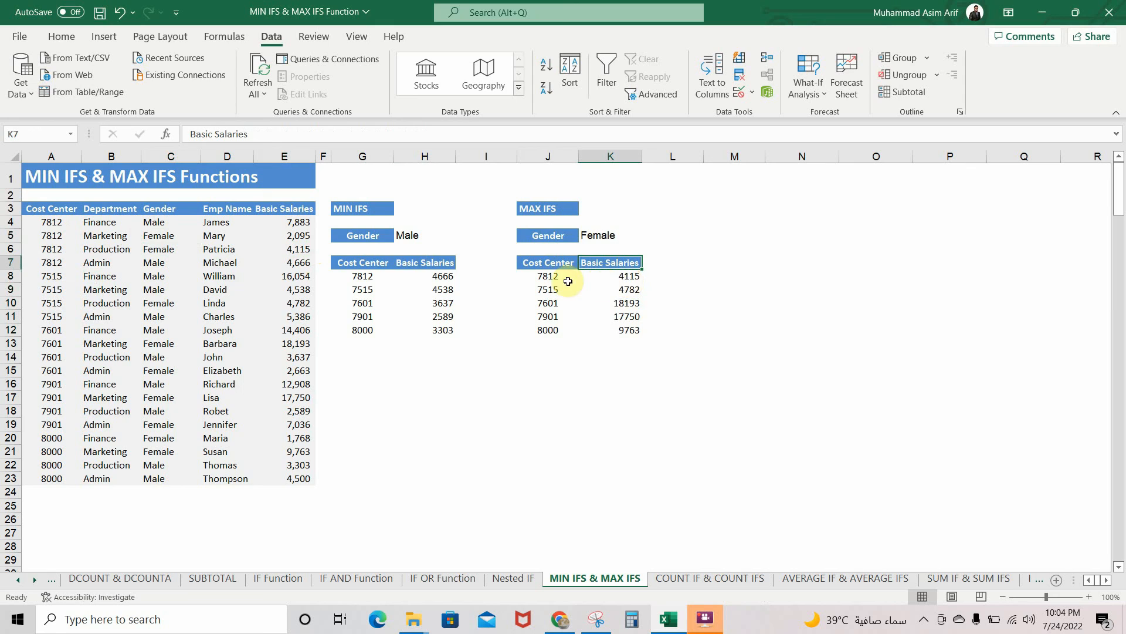
# - Set the MAX IFS gender criterion in K5 to Male and check the recalculated maximum salary in K8
pyautogui.click(604, 236)
pyautogui.click(649, 236)
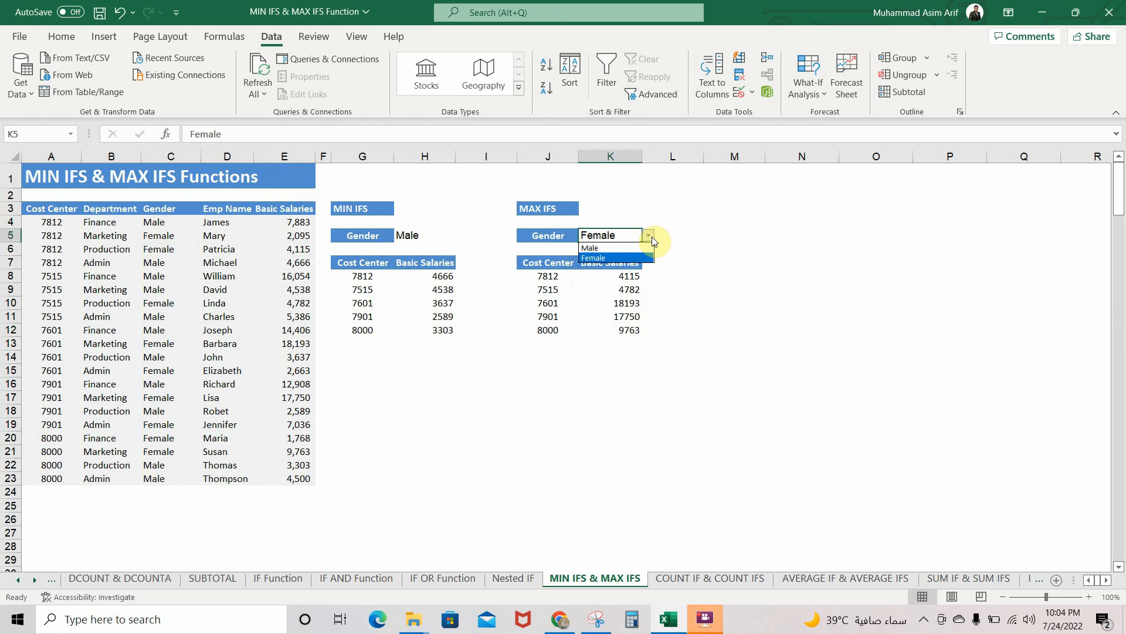
pyautogui.click(631, 248)
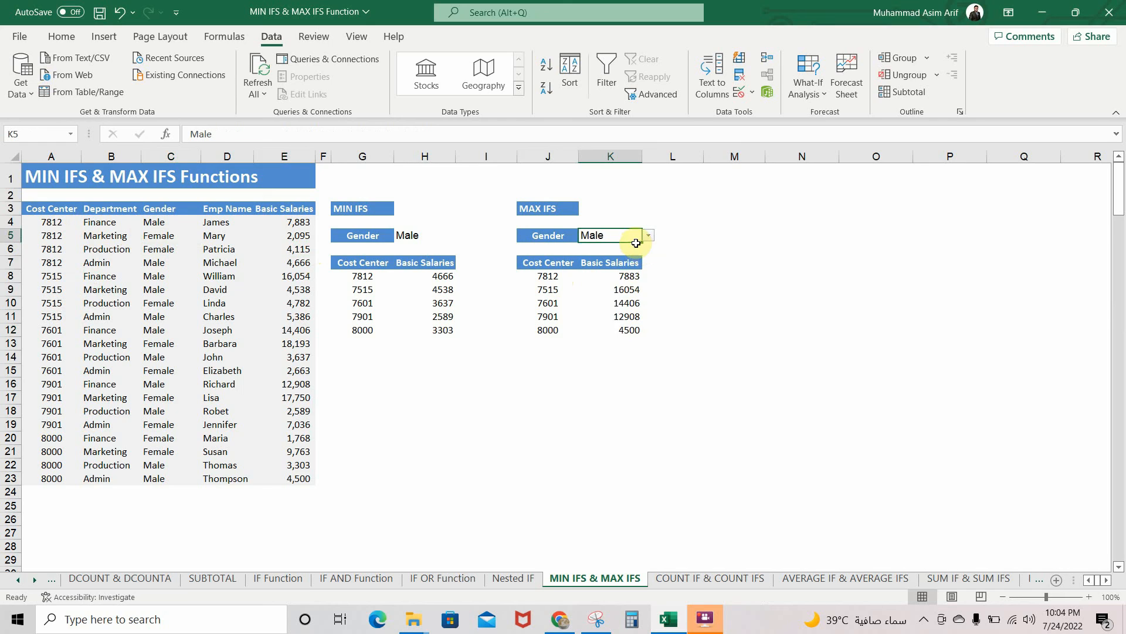
pyautogui.click(634, 275)
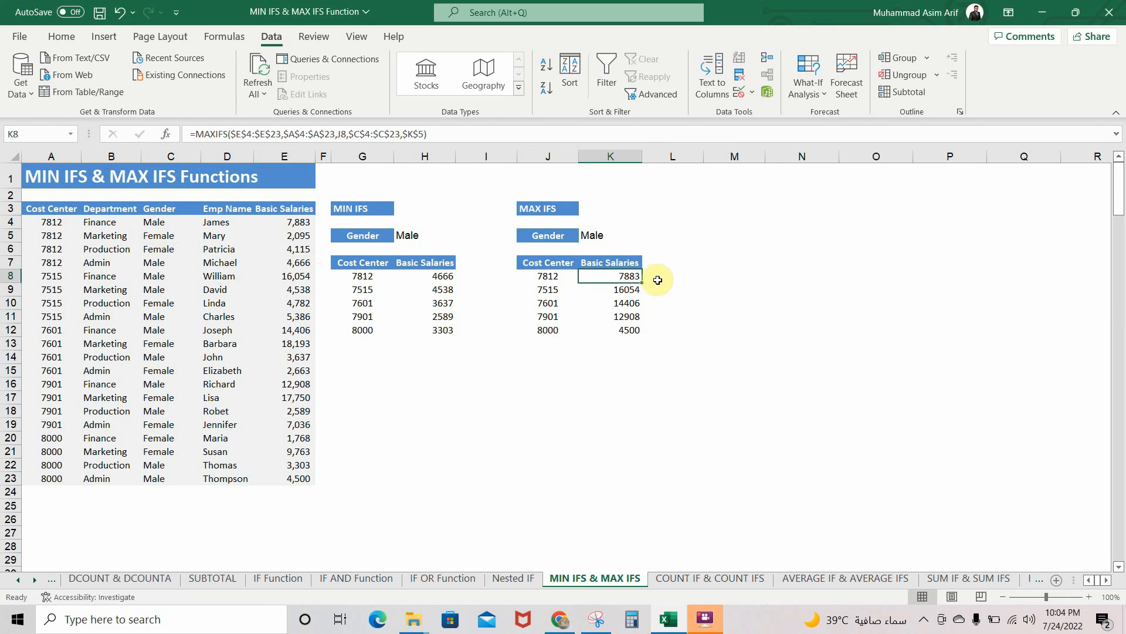